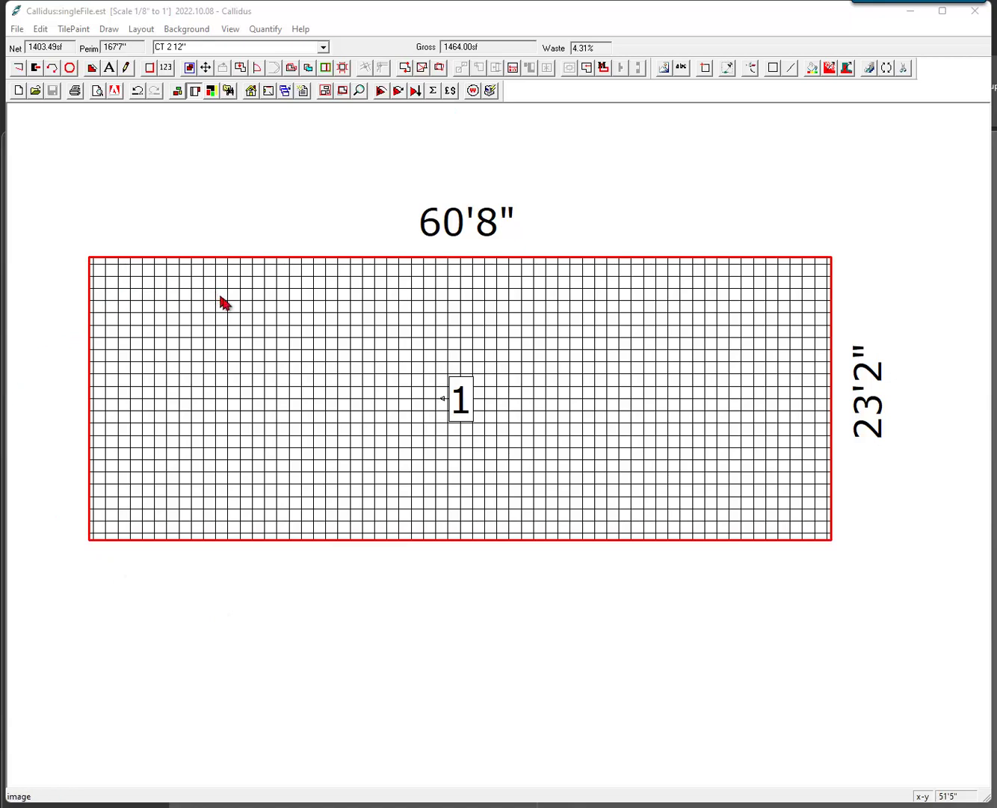
# Open the project costing view for the tile takeoff and select the CT 2 12" item.
pyautogui.click(456, 96)
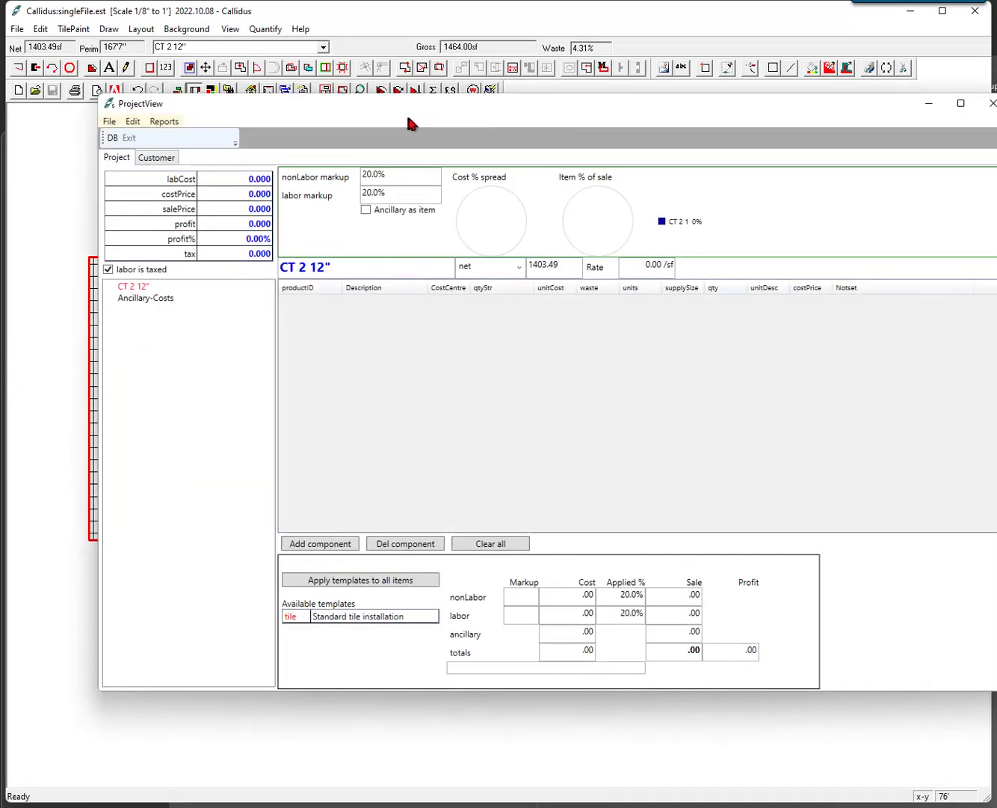
pyautogui.moveTo(366, 112); pyautogui.dragTo(323, 102)
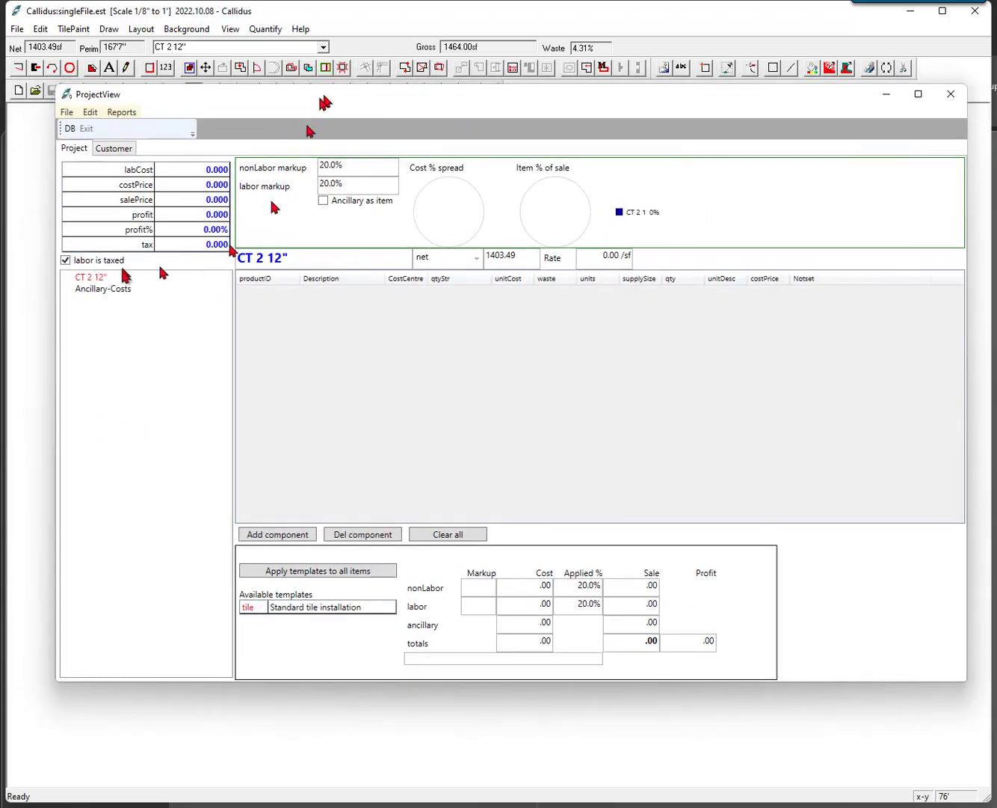
pyautogui.click(84, 279)
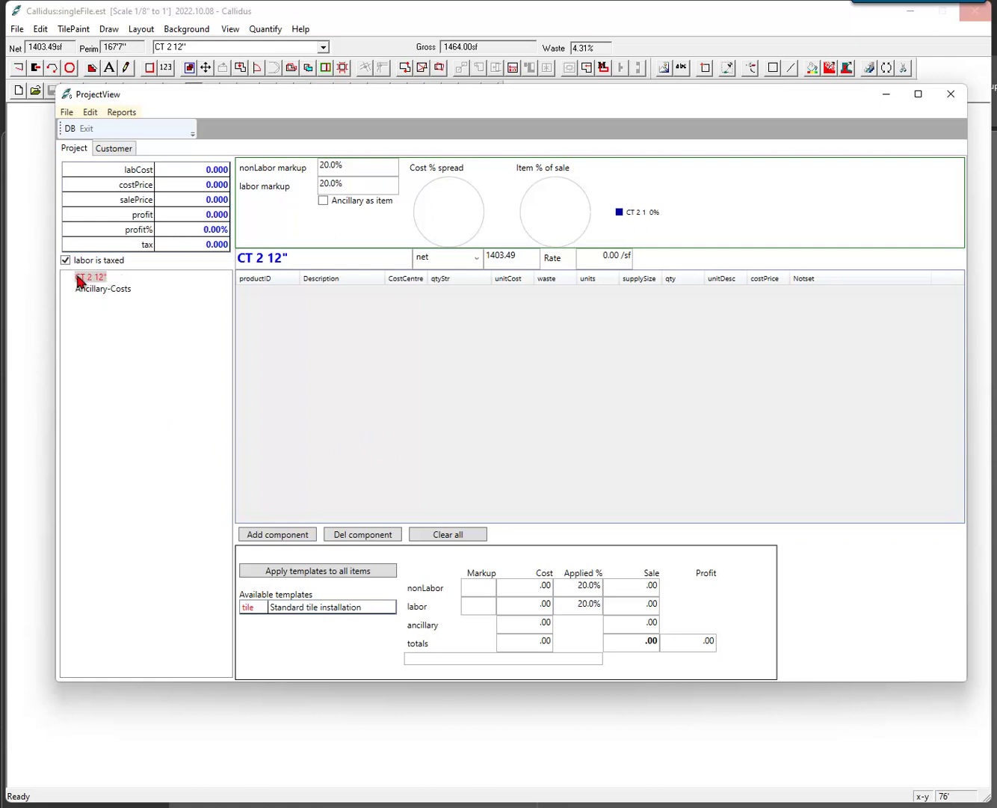
# Add a component to the CT 2 12" item and describe it as "carpet tile".
pyautogui.click(273, 536)
pyautogui.click(336, 294)
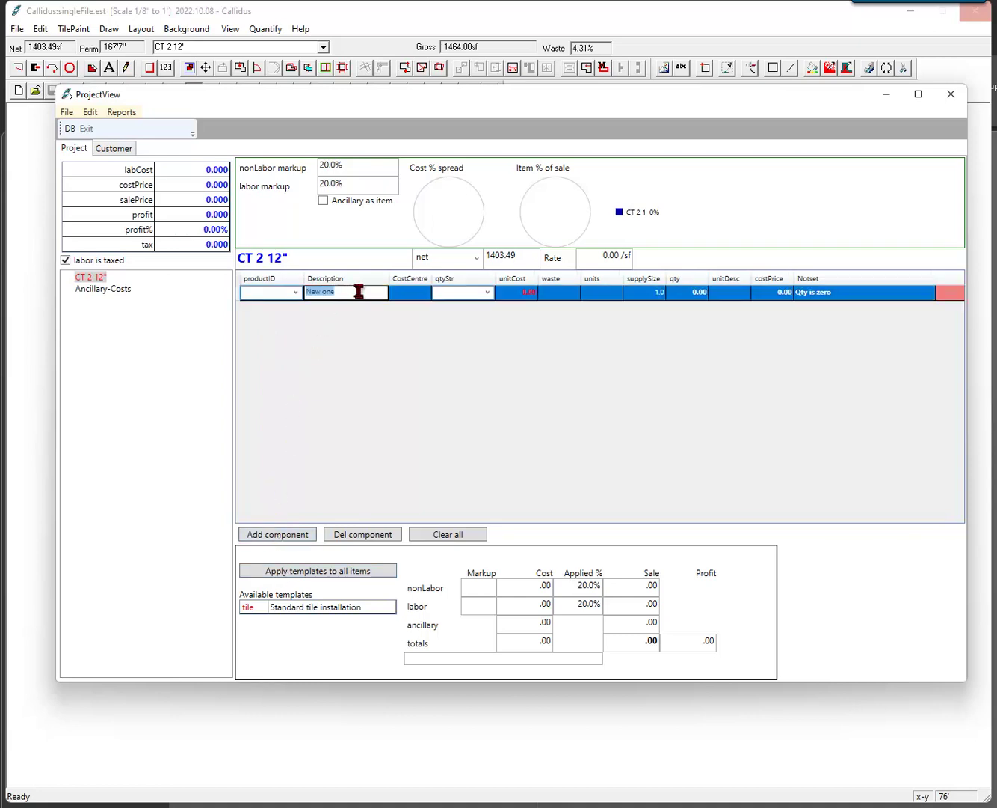
pyautogui.write('carpet tile')
pyautogui.click(406, 294)
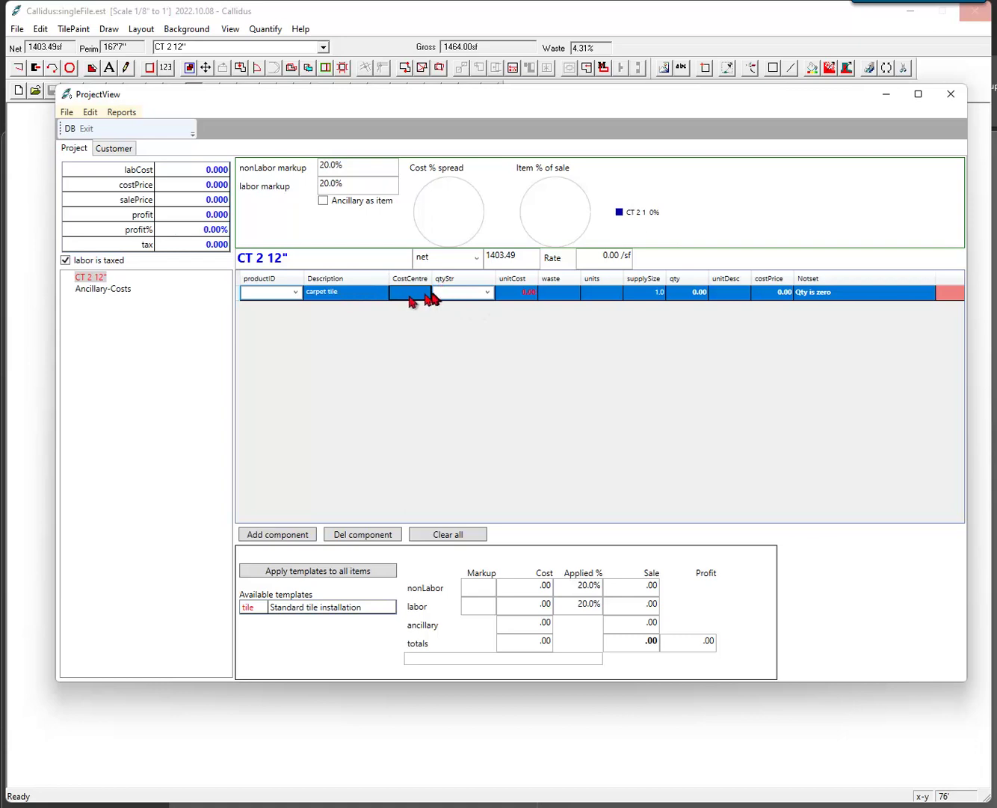
# Base the new component's quantity on gross and make sure its description reads "carpet tile".
pyautogui.click(458, 292)
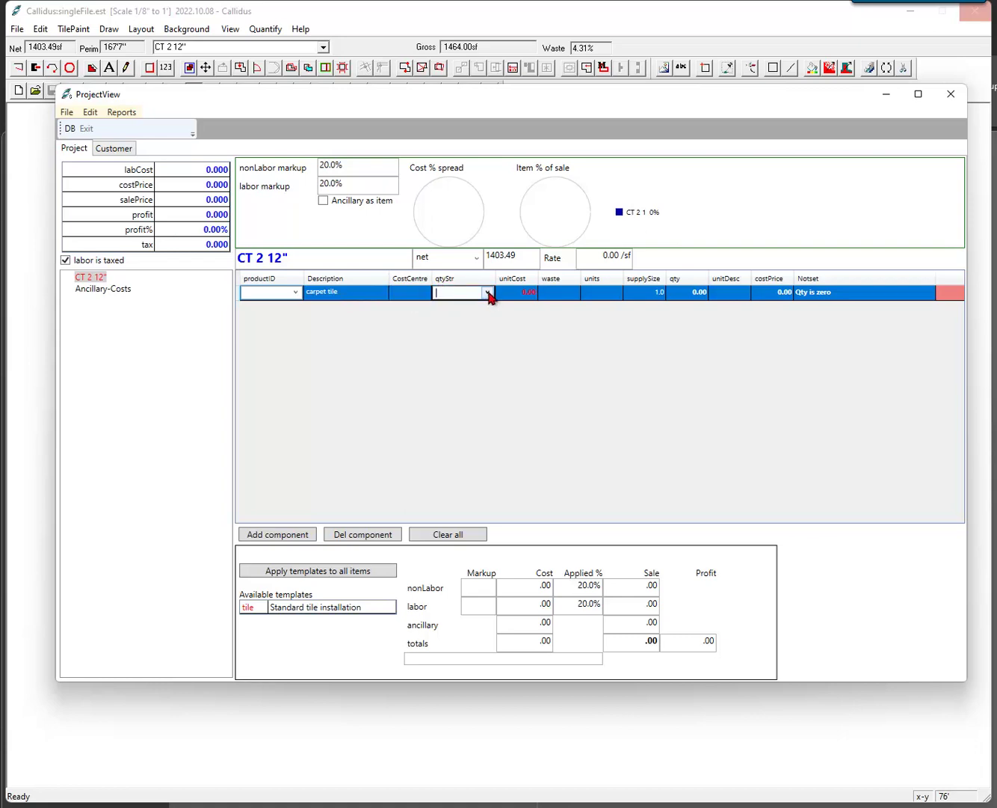
pyautogui.click(489, 294)
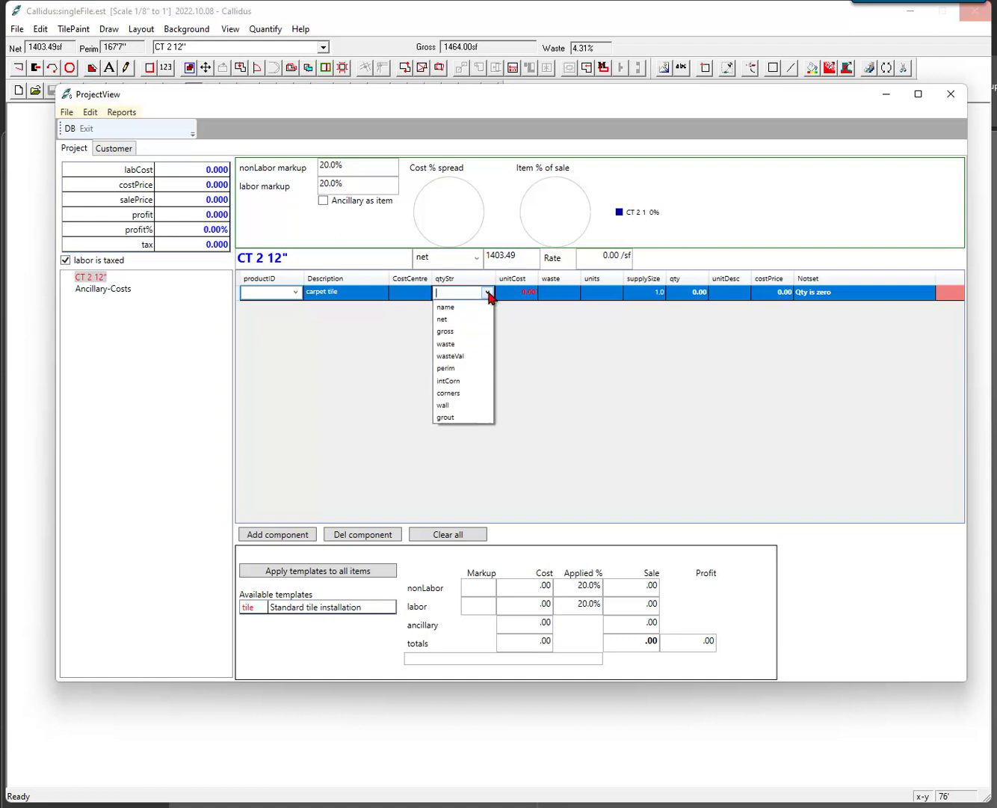
pyautogui.click(471, 334)
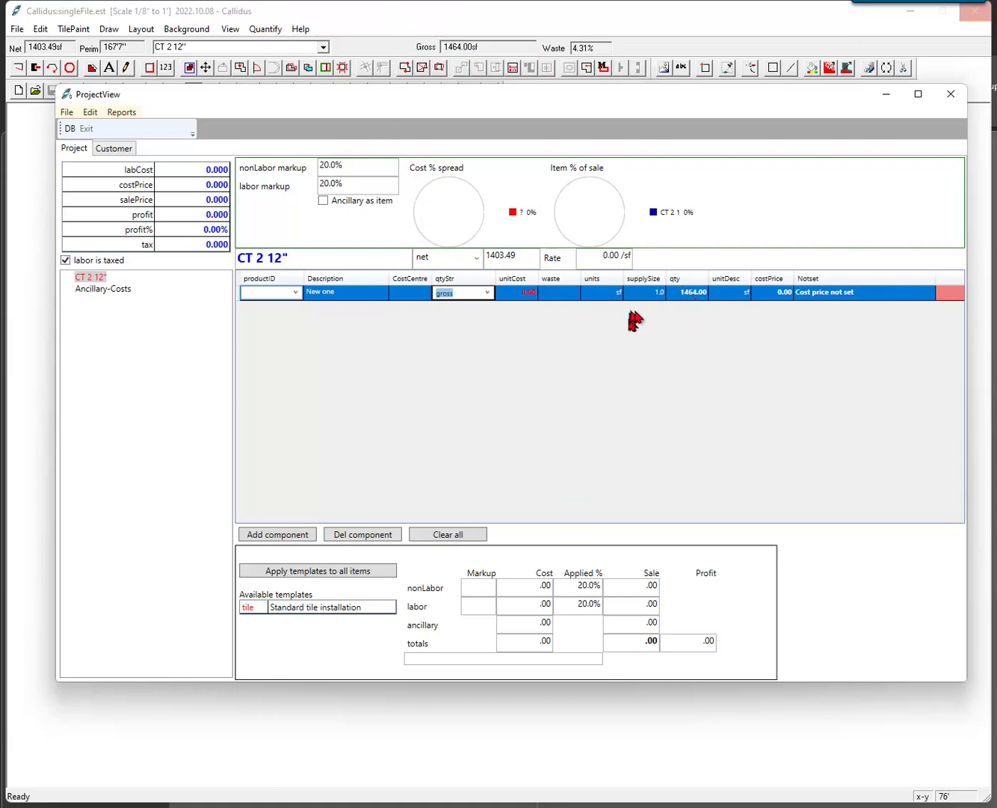
pyautogui.click(353, 292)
pyautogui.click(416, 293)
pyautogui.click(344, 291)
pyautogui.click(342, 290)
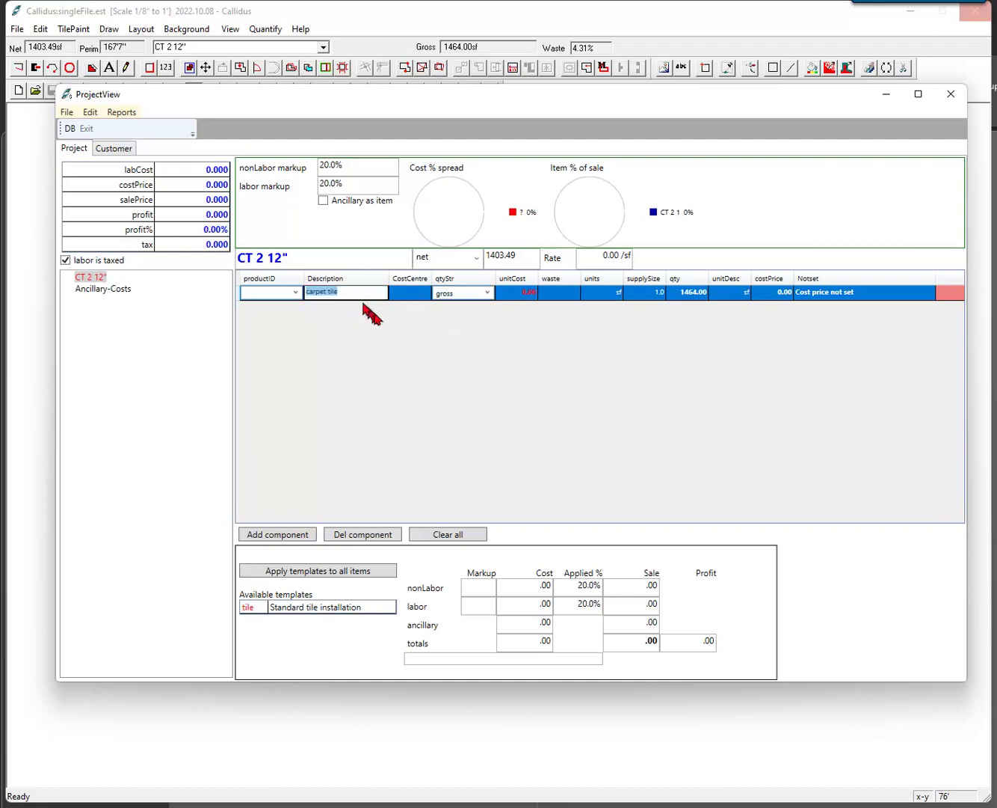
# Set the carpet tile component's unit cost to 2.00.
pyautogui.click(519, 295)
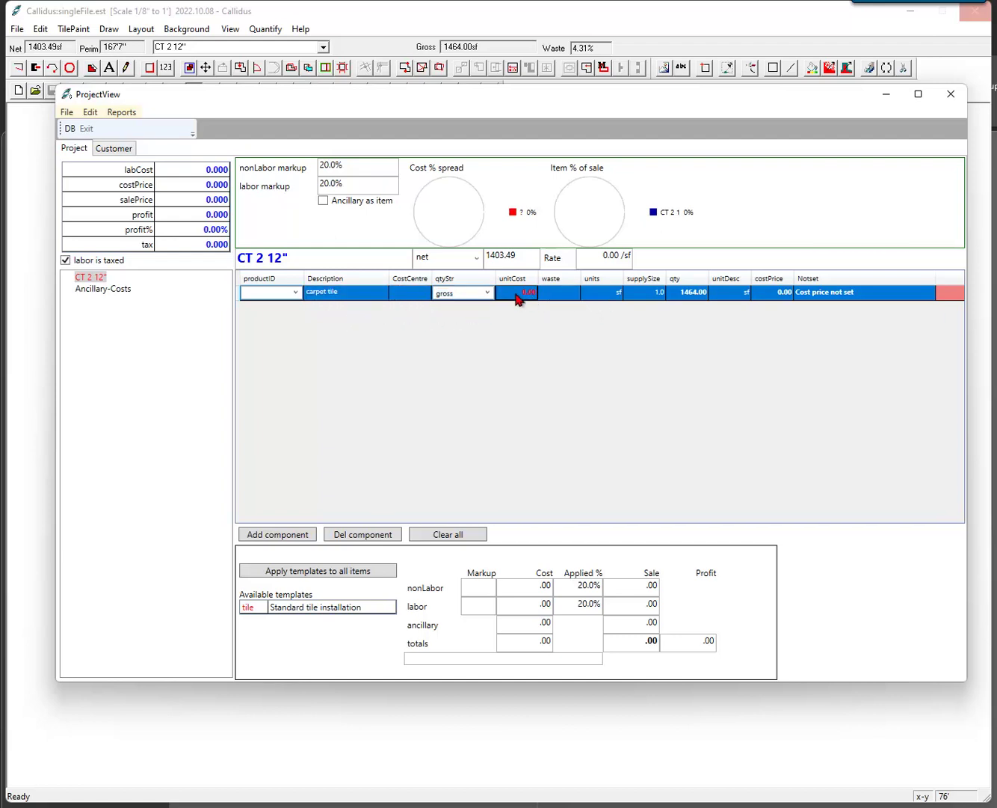
pyautogui.click(516, 296)
pyautogui.press('Return')
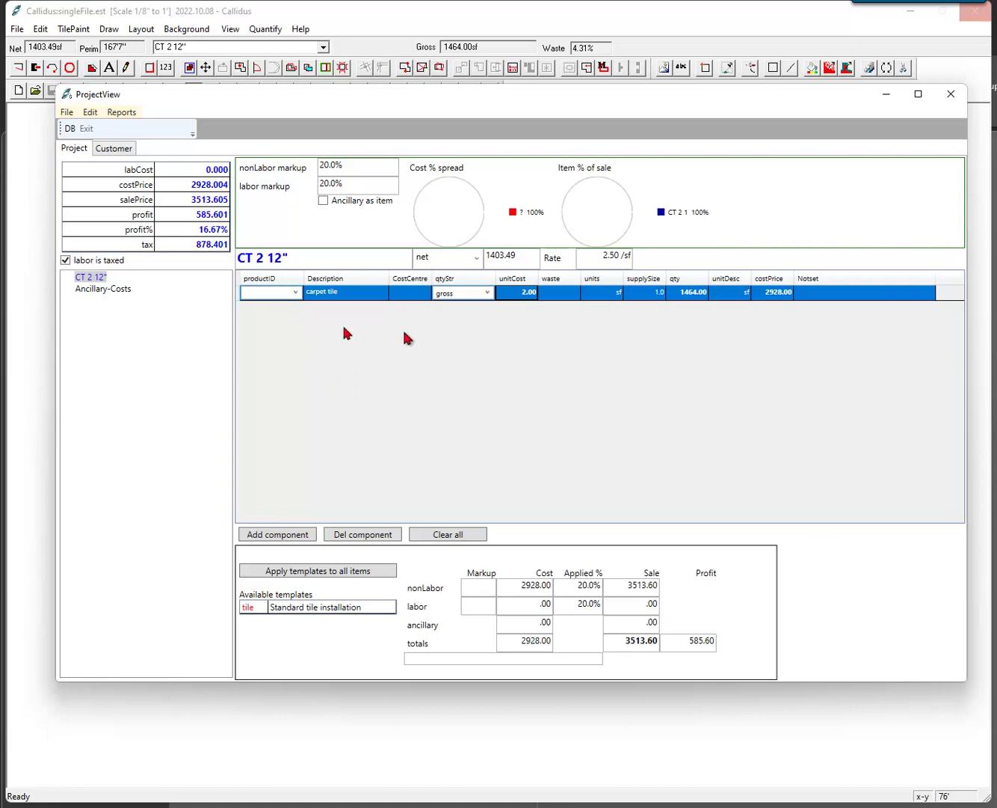
# Add a second component to the CT 2 12" item and describe it as "installation".
pyautogui.click(258, 535)
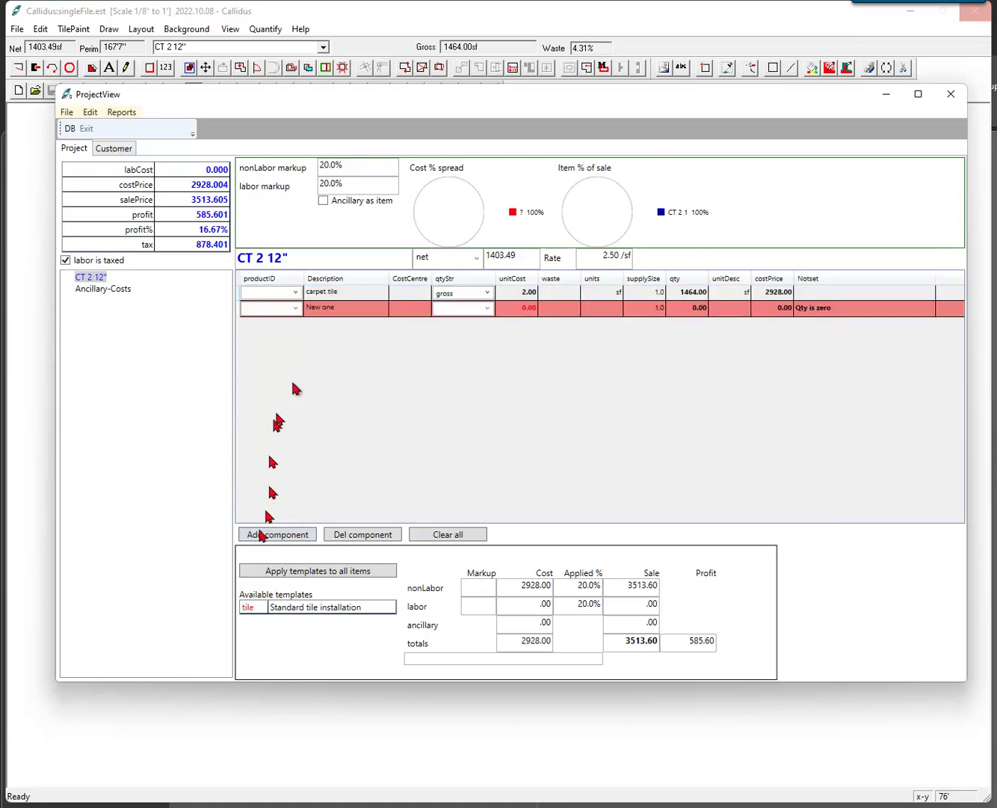
pyautogui.click(354, 309)
pyautogui.write('installation')
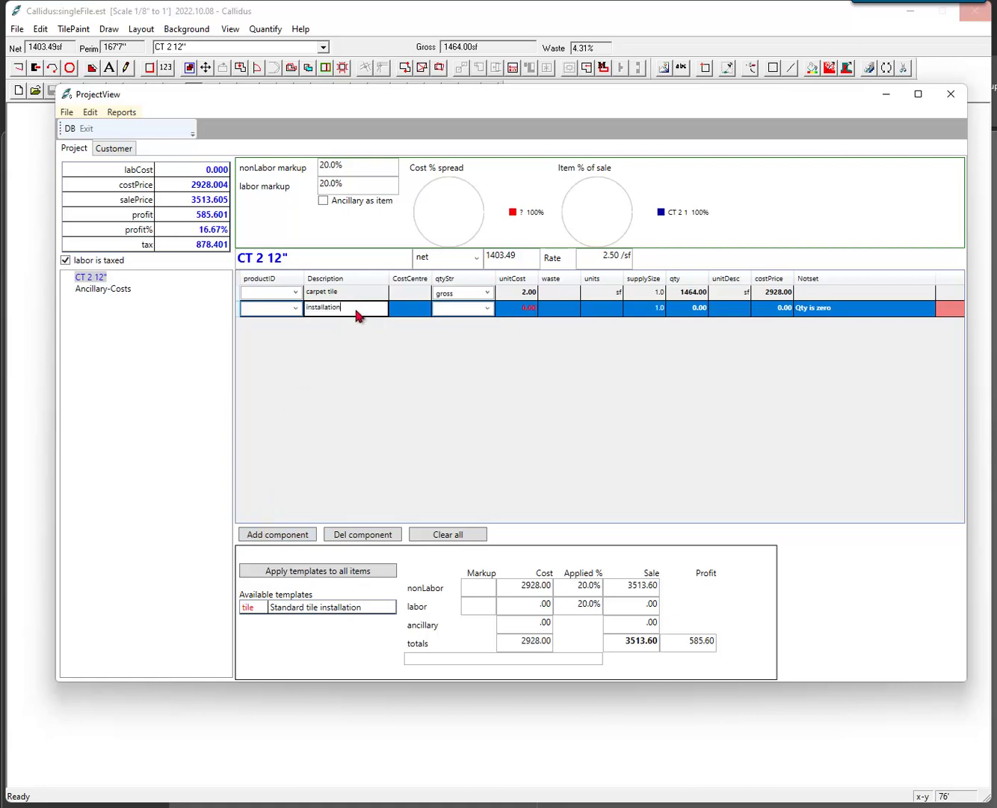
pyautogui.press('Return')
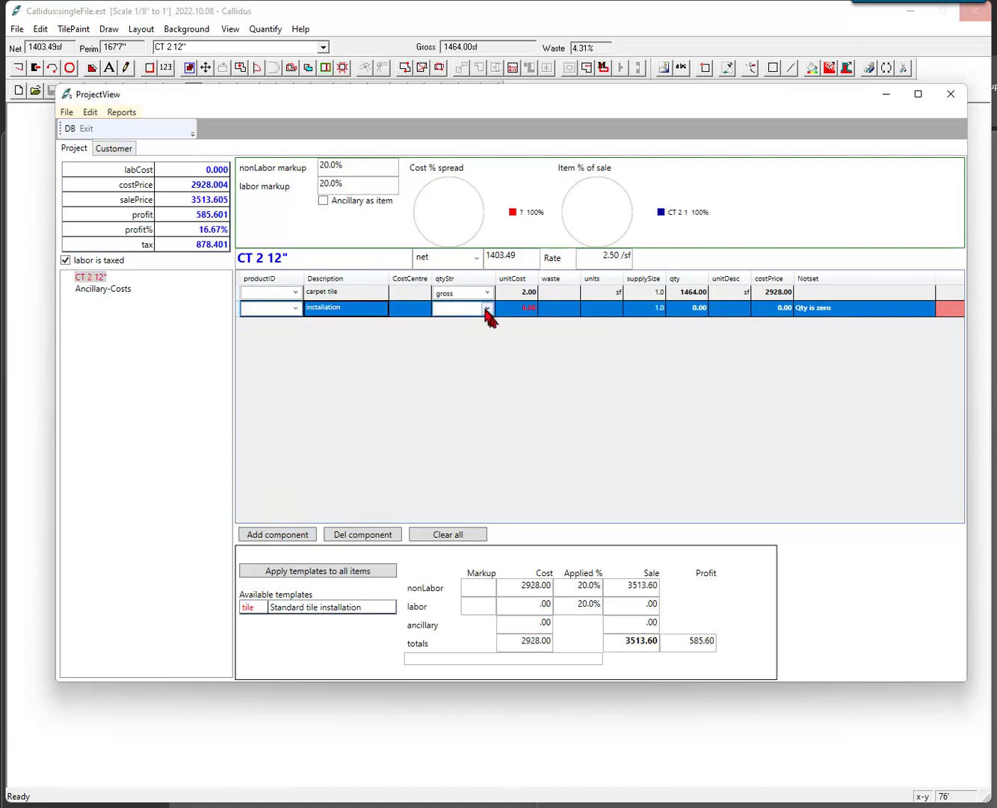
# Base the installation component's quantity on net and set its unit cost to 1.20.
pyautogui.click(485, 309)
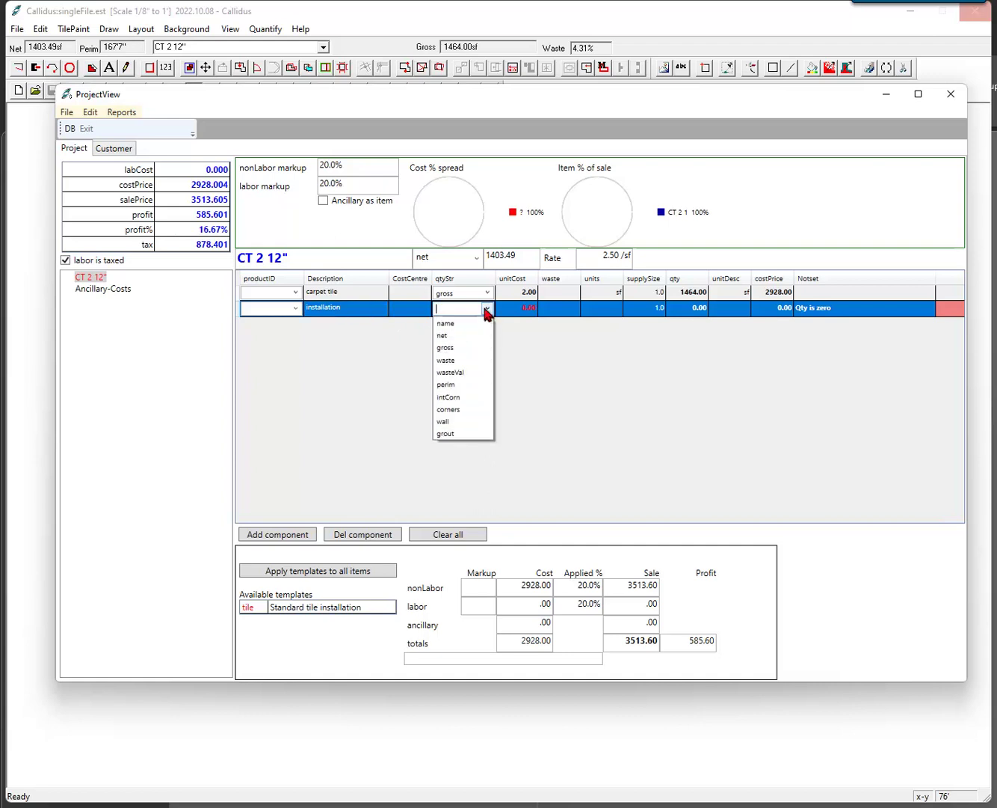
pyautogui.click(456, 337)
pyautogui.click(516, 307)
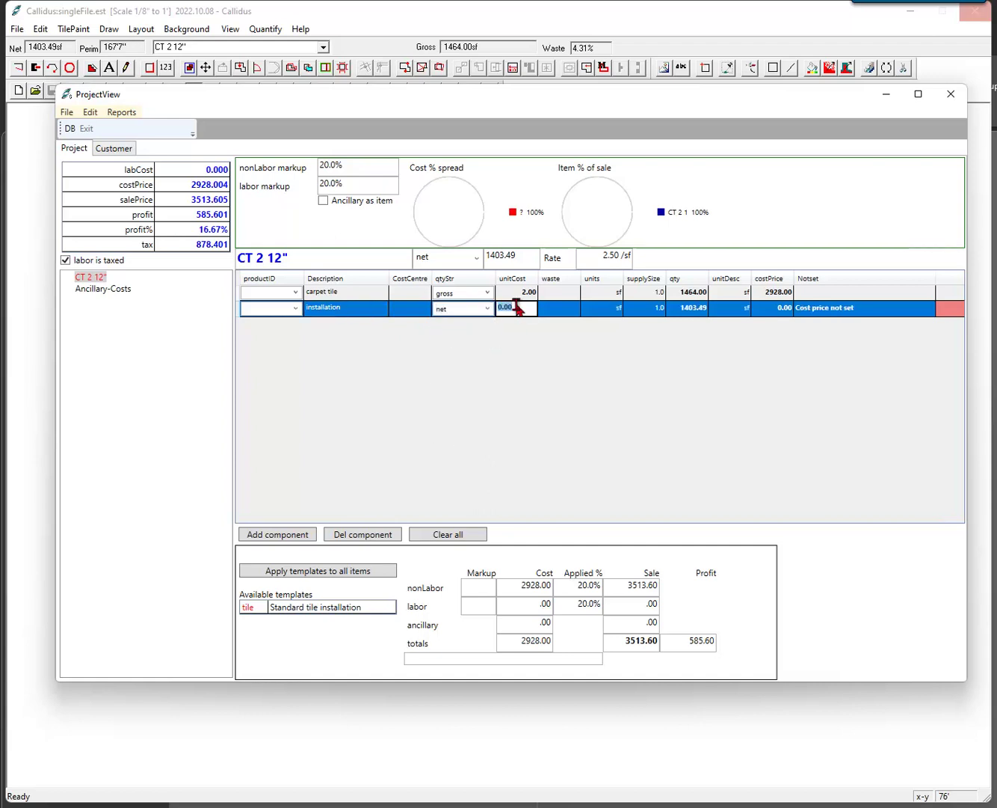
pyautogui.write('1.2')
pyautogui.press('Return')
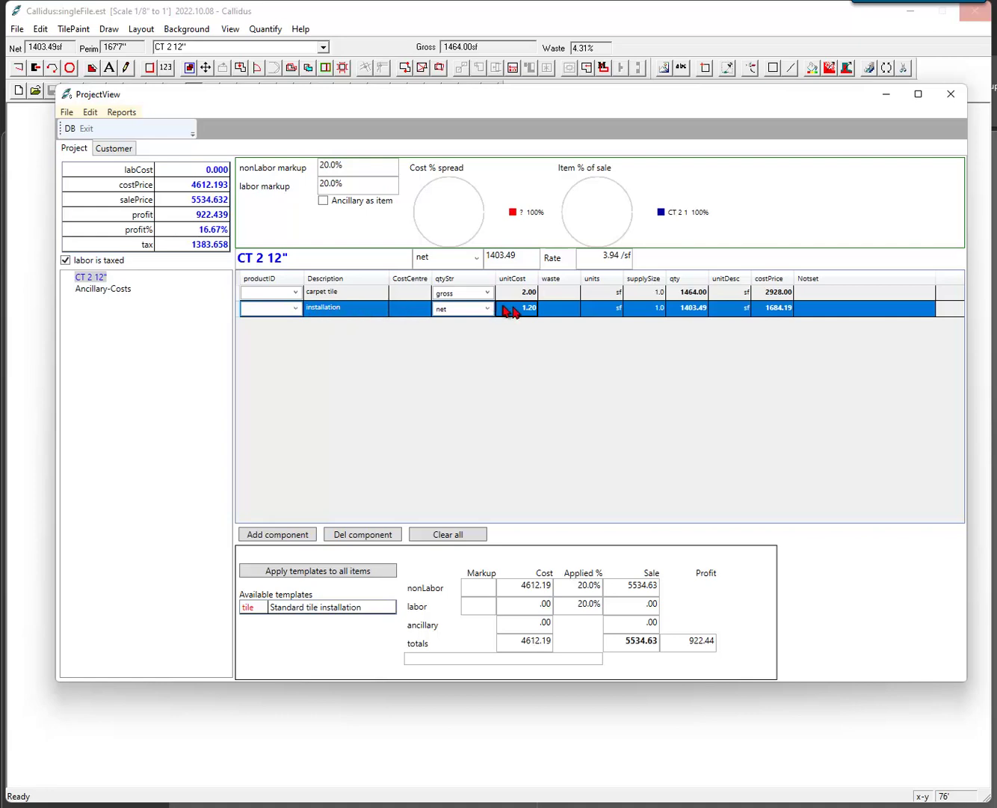
# Set the installation component's waste to 5%.
pyautogui.click(556, 309)
pyautogui.write('5')
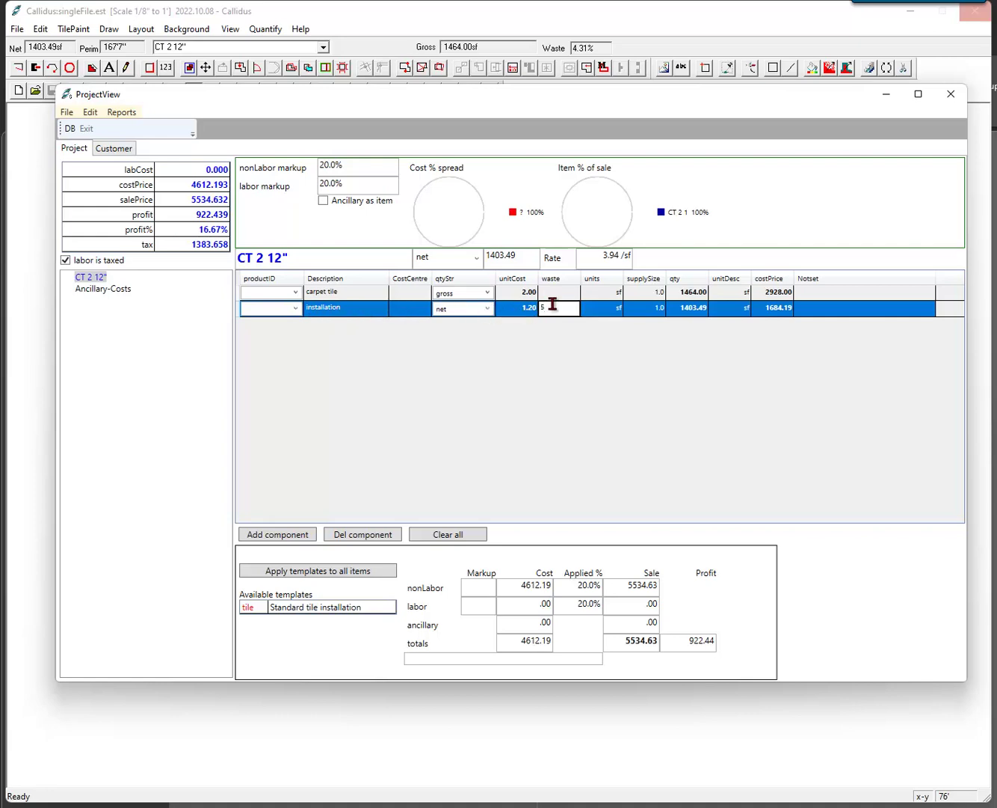
pyautogui.press('Return')
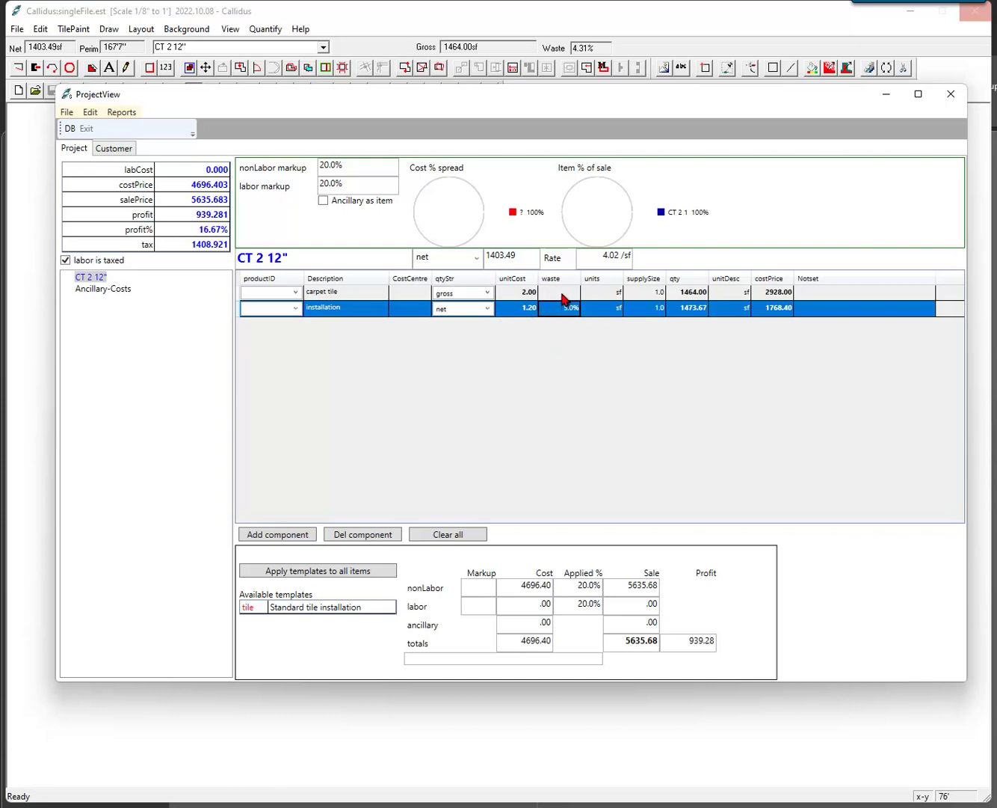
# Try gross as the installation component's quantity basis for comparison and return it to net.
pyautogui.click(488, 309)
pyautogui.click(453, 348)
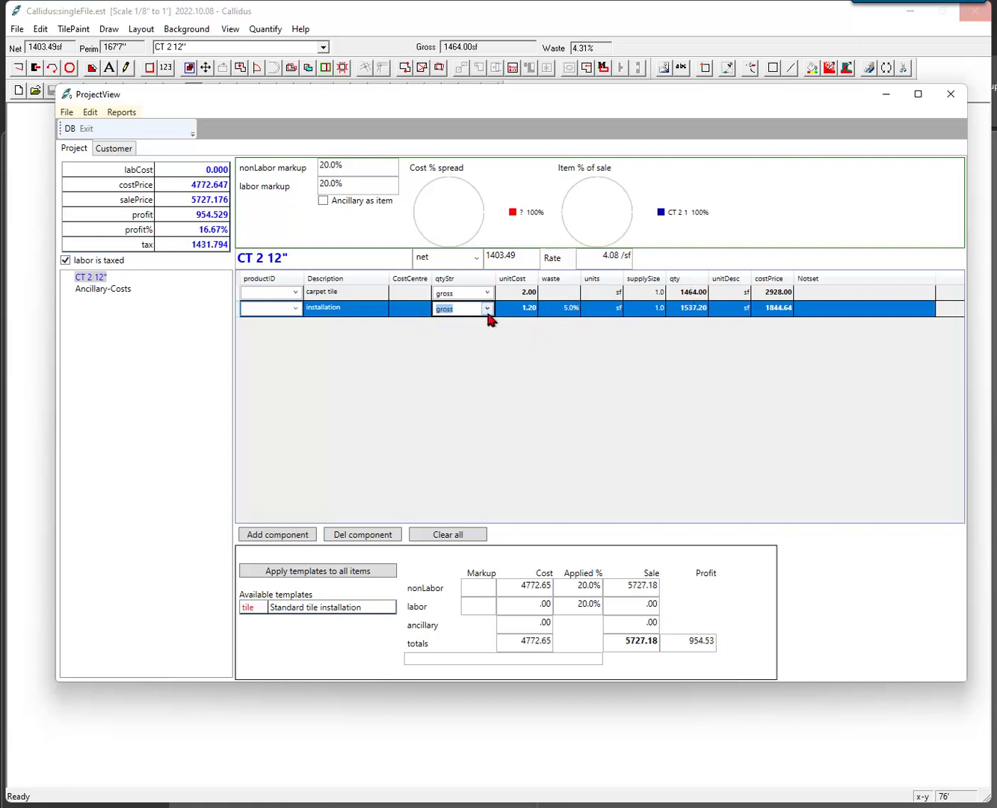
pyautogui.click(487, 308)
pyautogui.click(455, 338)
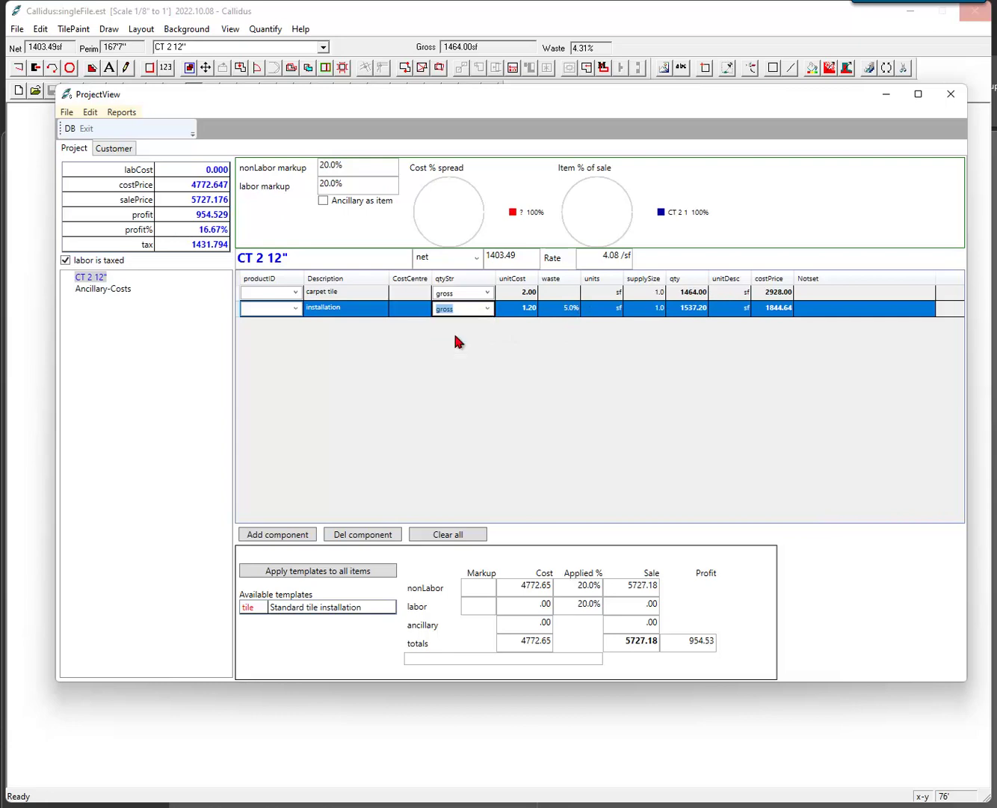
pyautogui.click(359, 315)
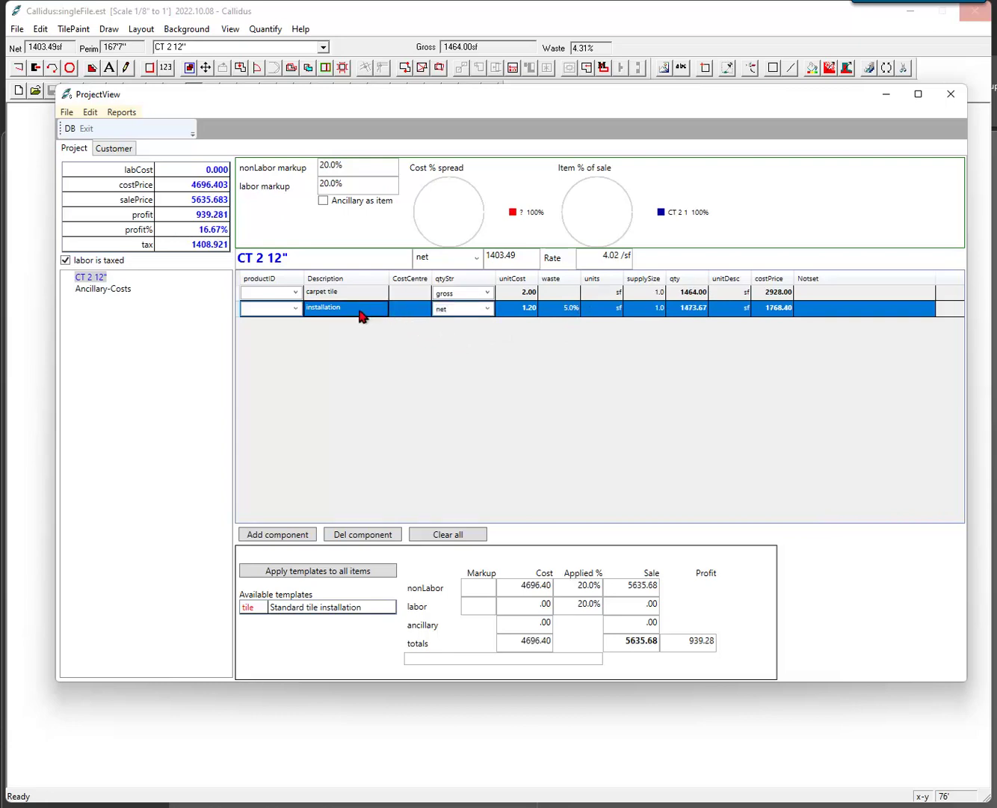
# Add a third component to the CT 2 12" item and describe it as "adhesive".
pyautogui.click(269, 534)
pyautogui.click(345, 323)
pyautogui.click(348, 323)
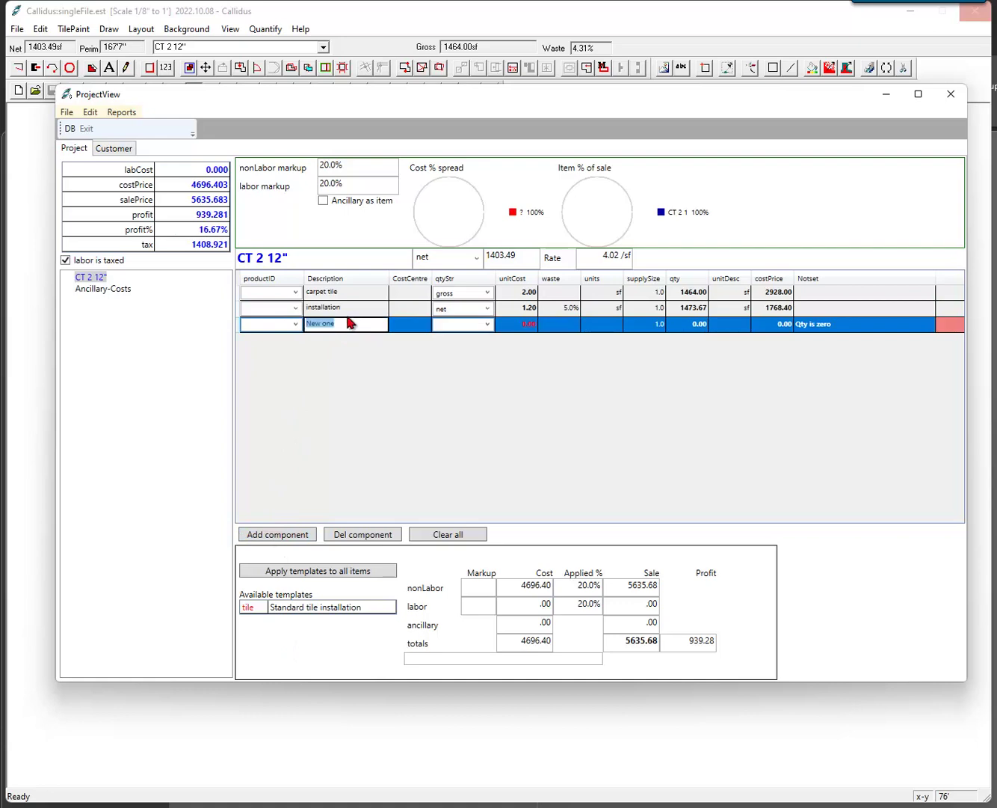
pyautogui.write('ac')
pyautogui.press('Return')
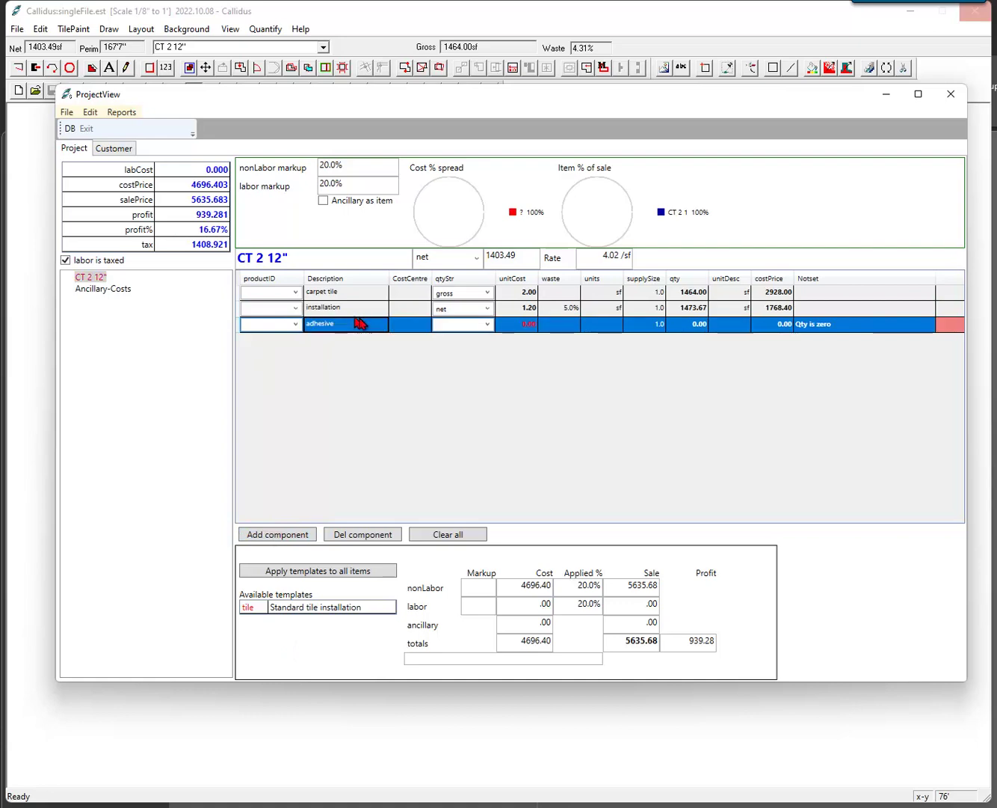
# Base the adhesive component's quantity on net and set its unit cost to 1.10.
pyautogui.click(486, 325)
pyautogui.click(487, 326)
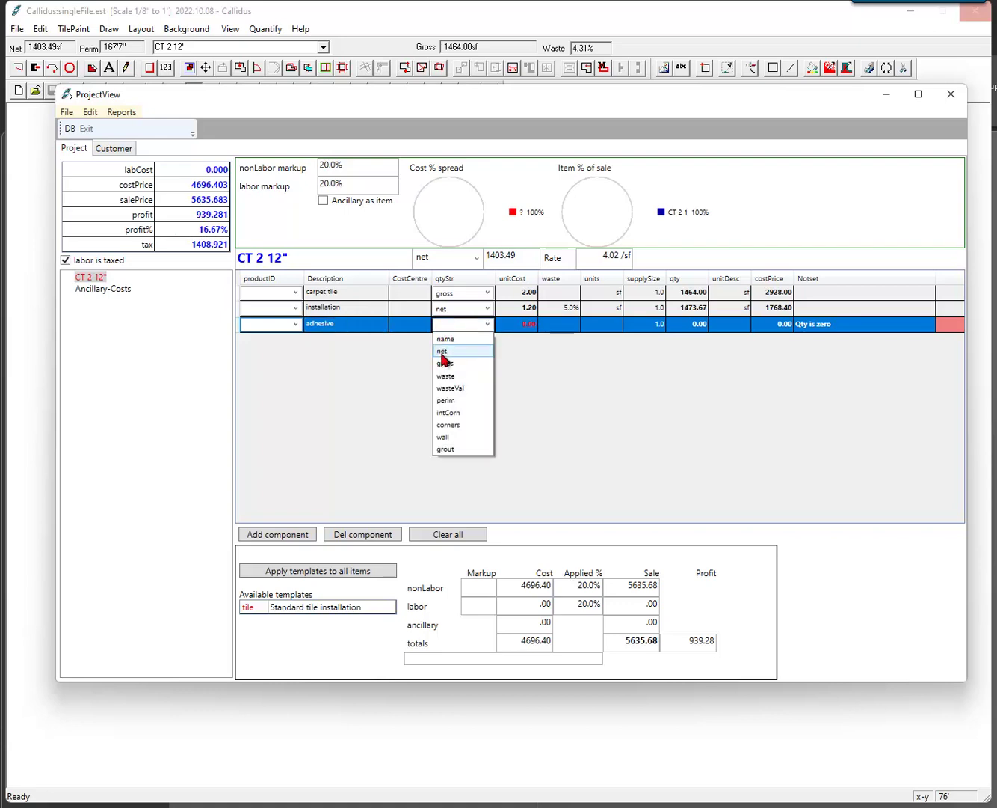
pyautogui.click(443, 352)
pyautogui.click(520, 326)
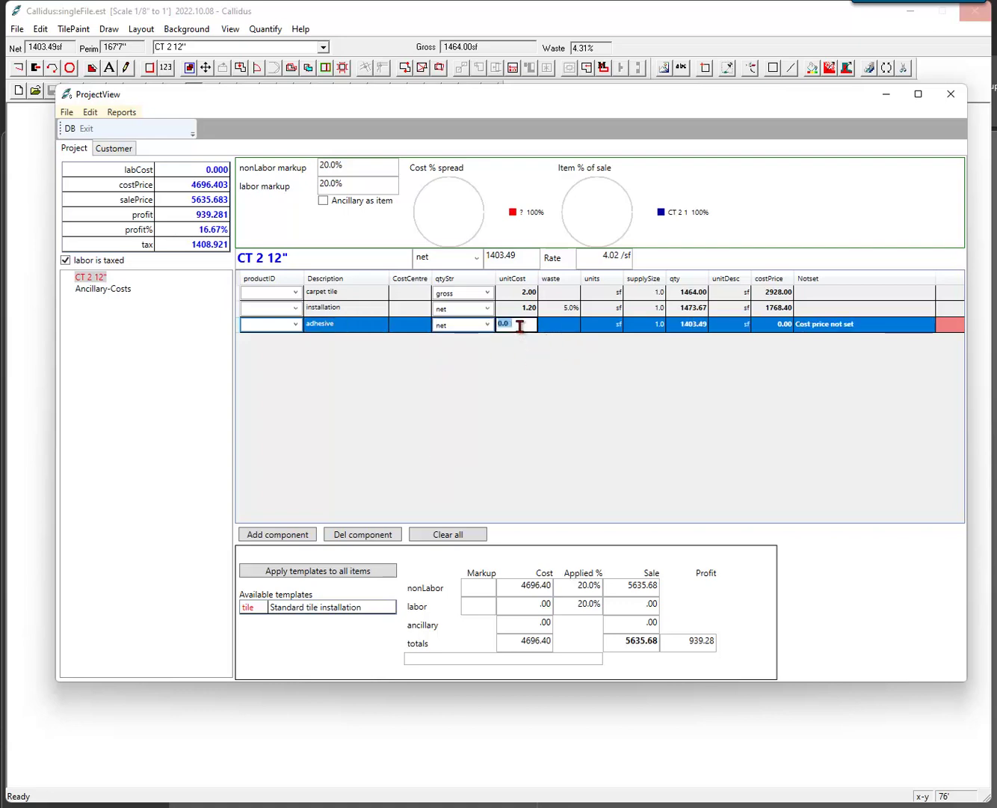
pyautogui.write('1.1')
pyautogui.press('Return')
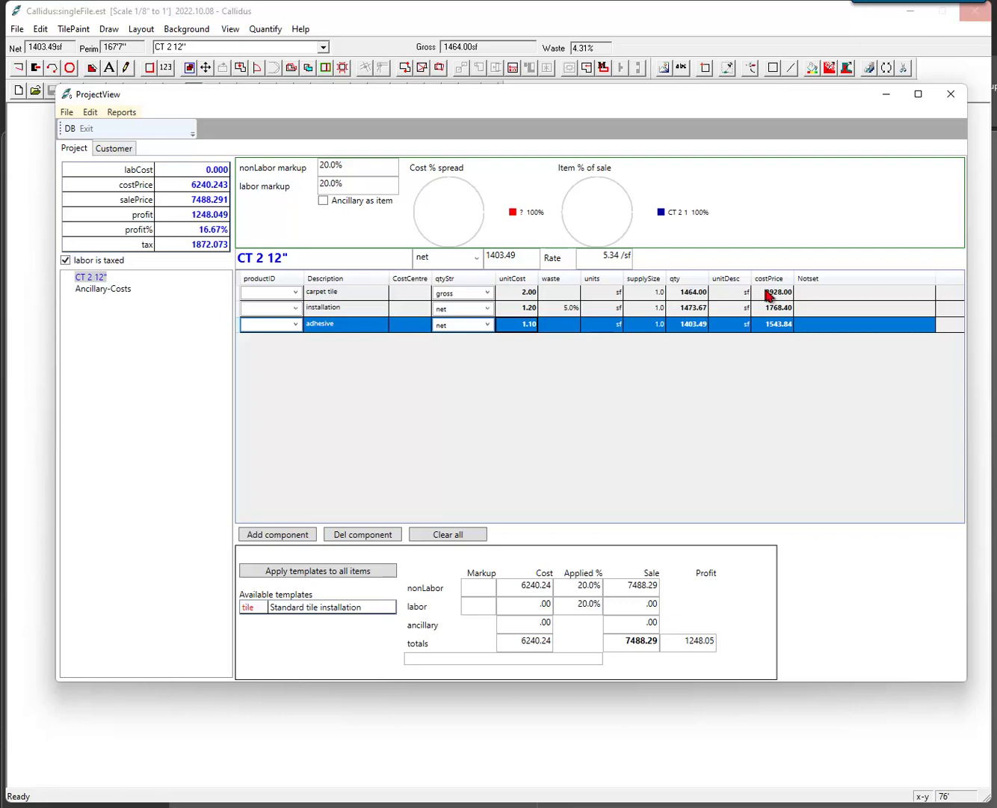
# Examine the item's non-labor cost, markup, sale and profit totals, along with the project summary's sale price, profit and profit percentage.
pyautogui.doubleClick(535, 586)
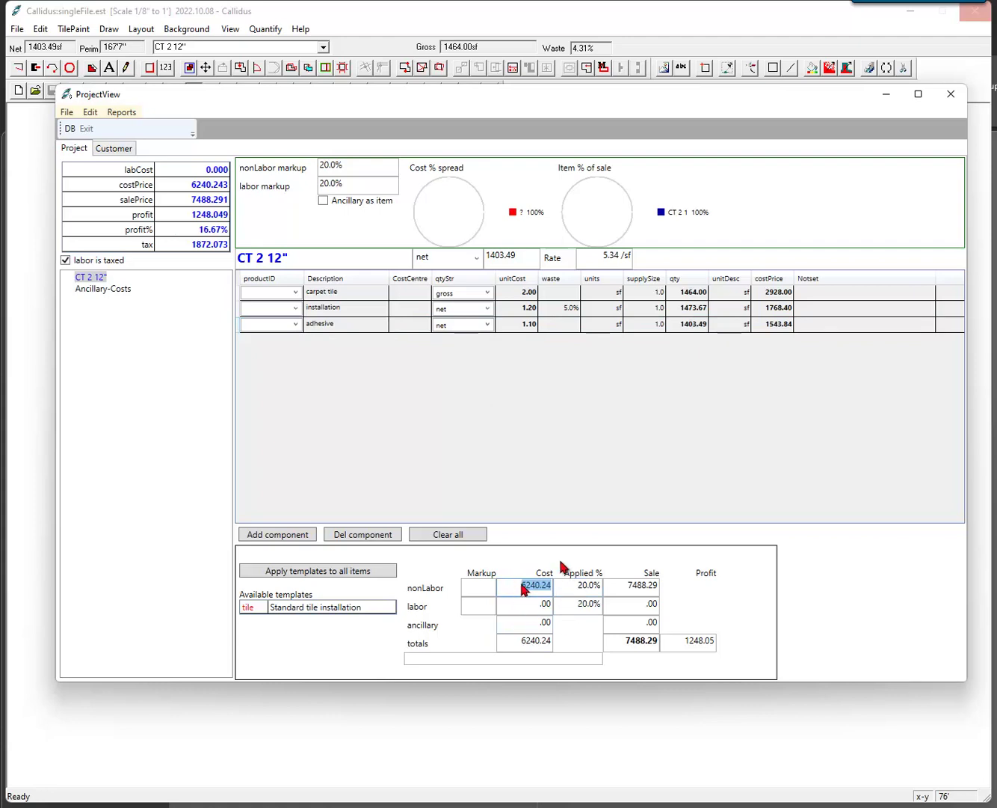
pyautogui.doubleClick(572, 586)
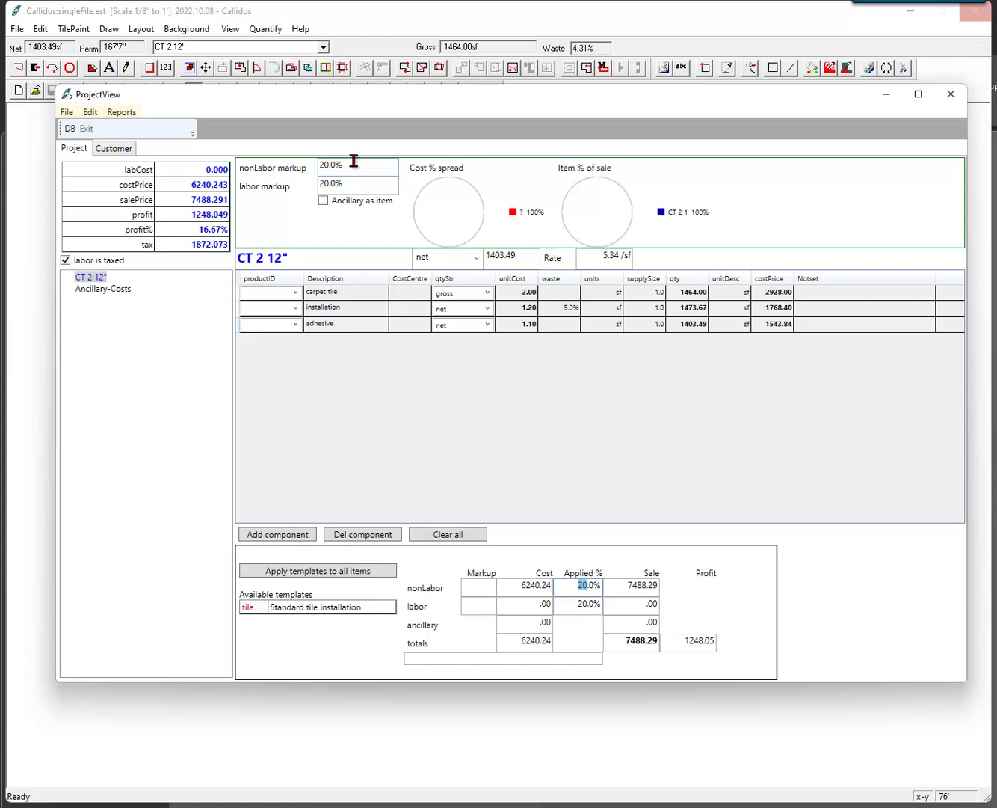
pyautogui.click(470, 585)
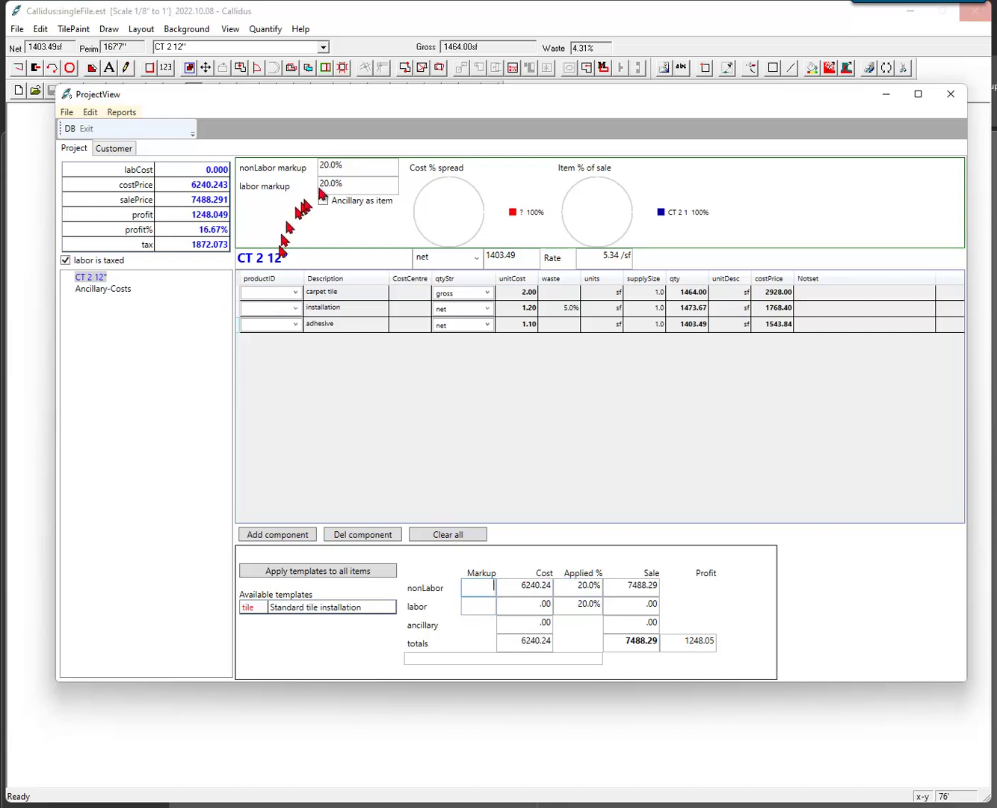
pyautogui.click(355, 163)
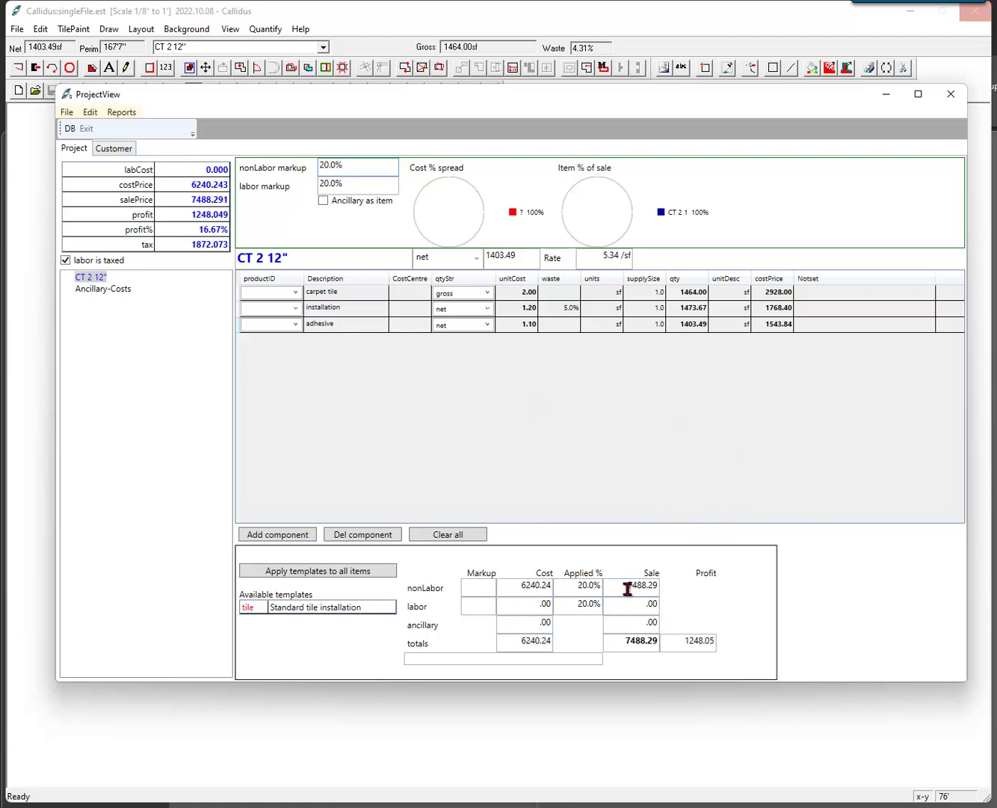
pyautogui.click(627, 647)
pyautogui.click(686, 642)
pyautogui.doubleClick(686, 641)
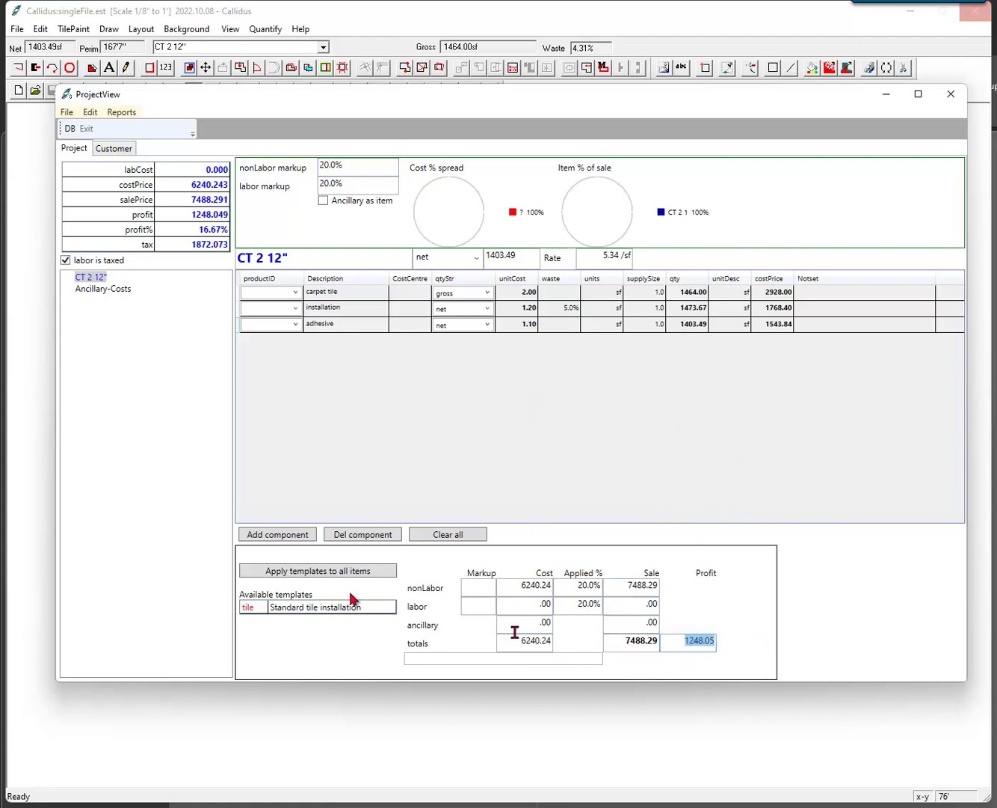
pyautogui.click(198, 192)
pyautogui.click(200, 200)
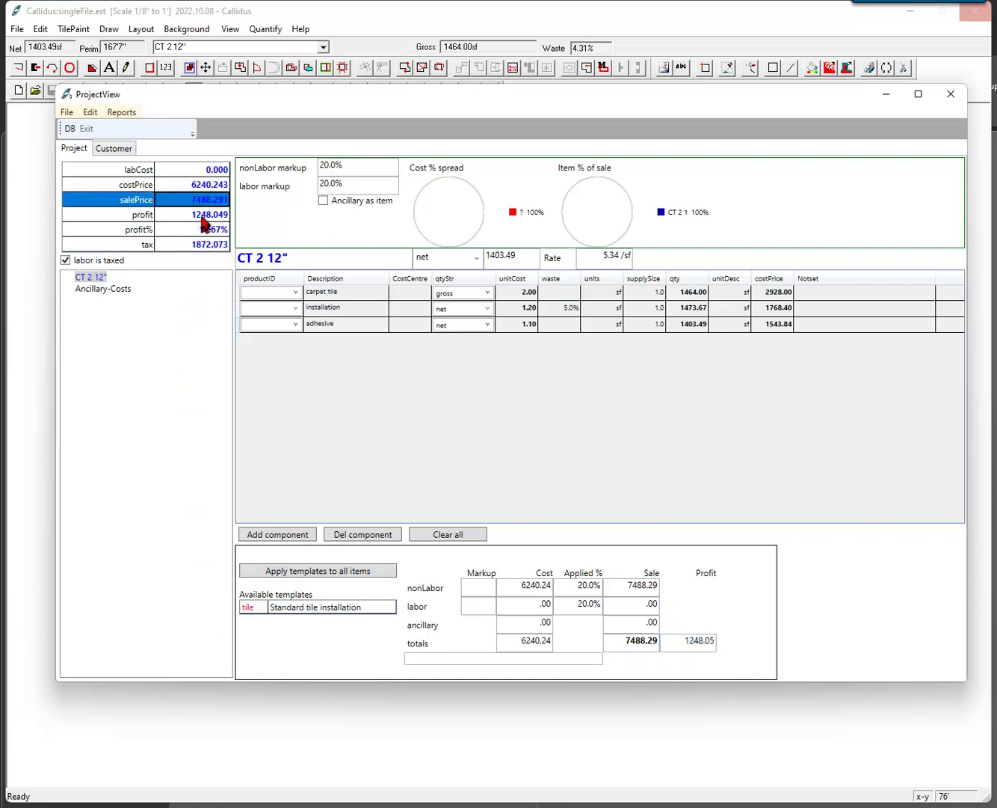
pyautogui.click(203, 218)
pyautogui.click(203, 231)
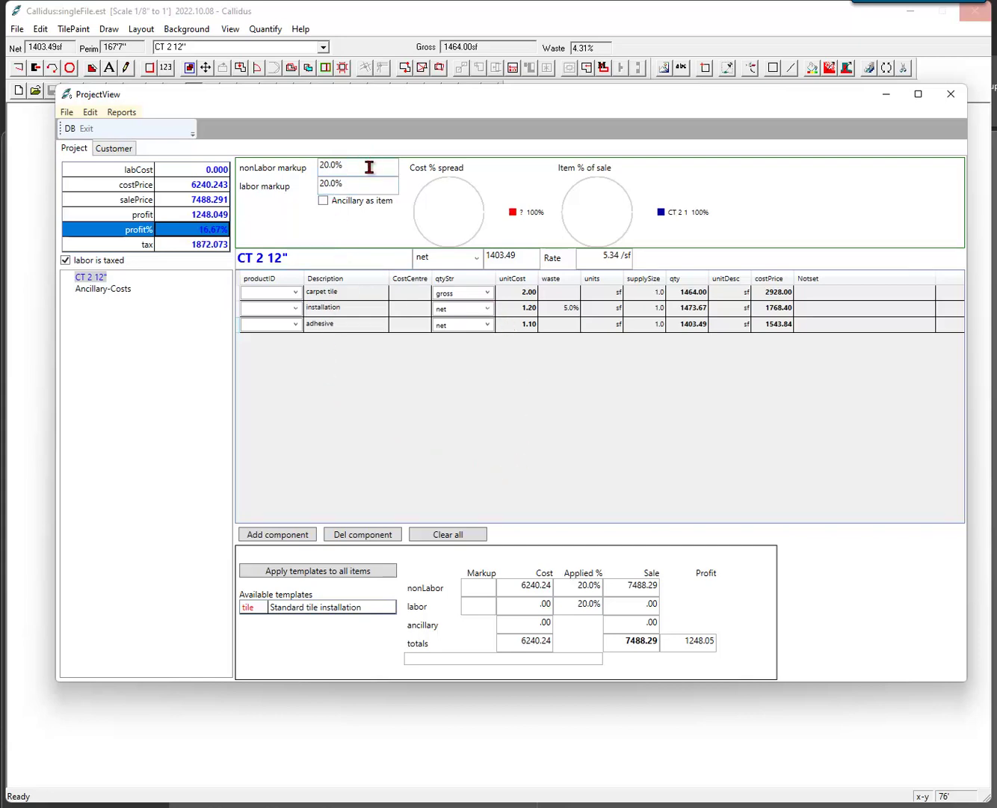
pyautogui.click(522, 584)
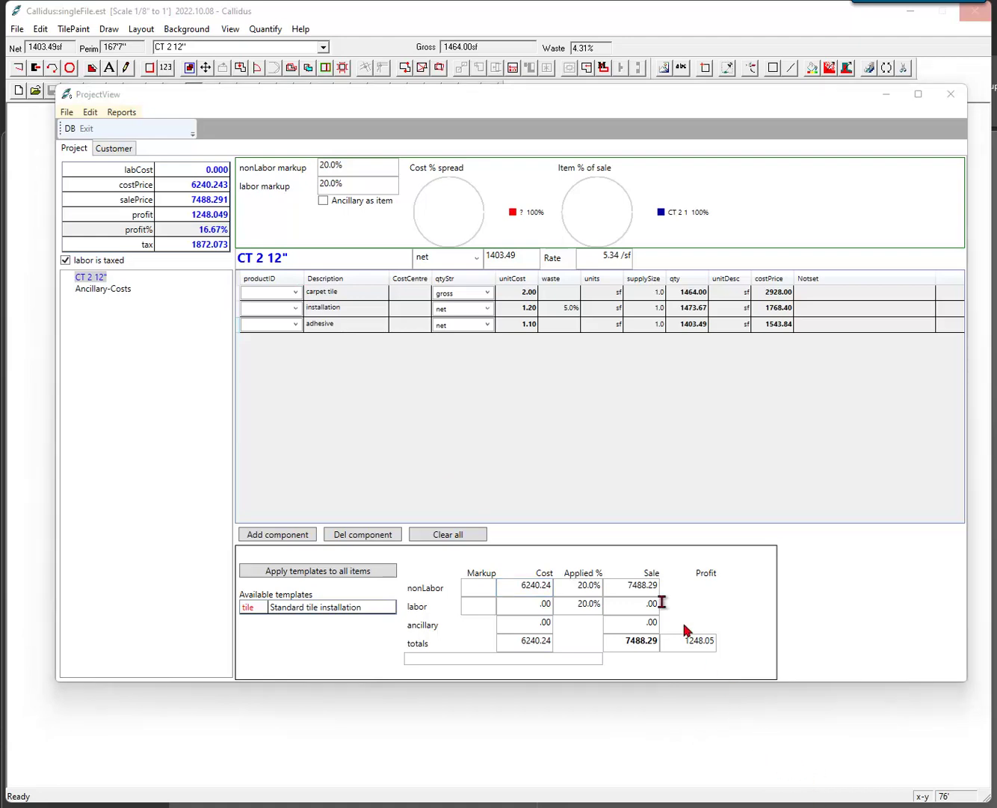
# Examine the CT 2 12" item's component rows, item name and total sale price.
pyautogui.click(514, 295)
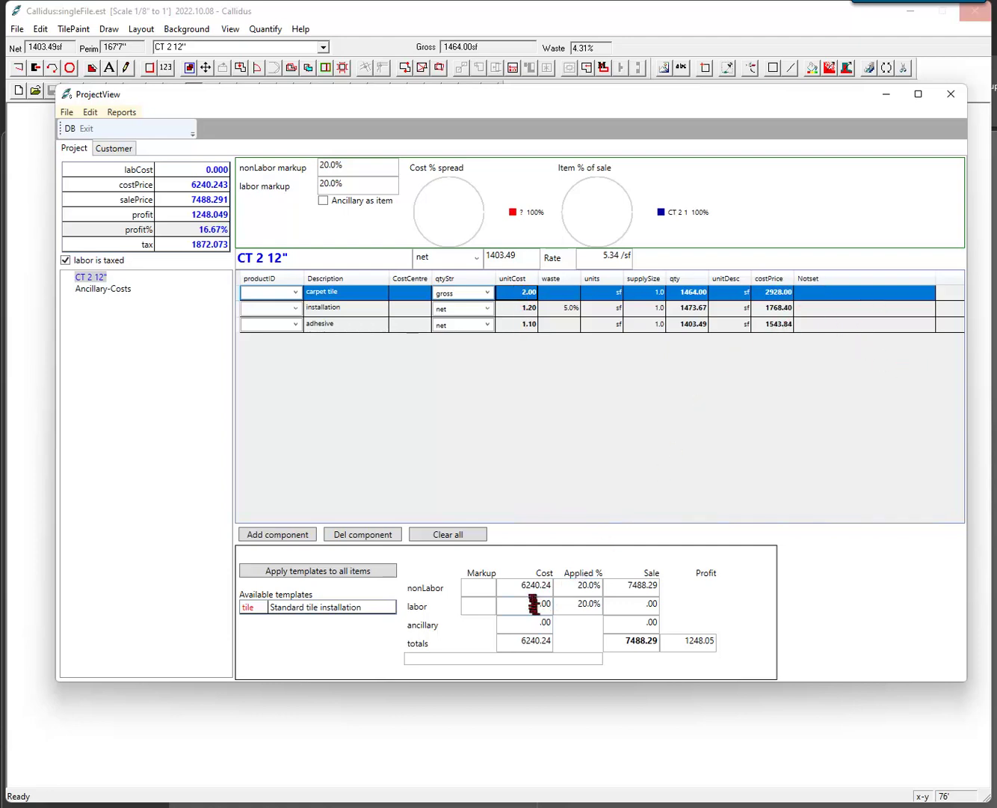
pyautogui.click(516, 584)
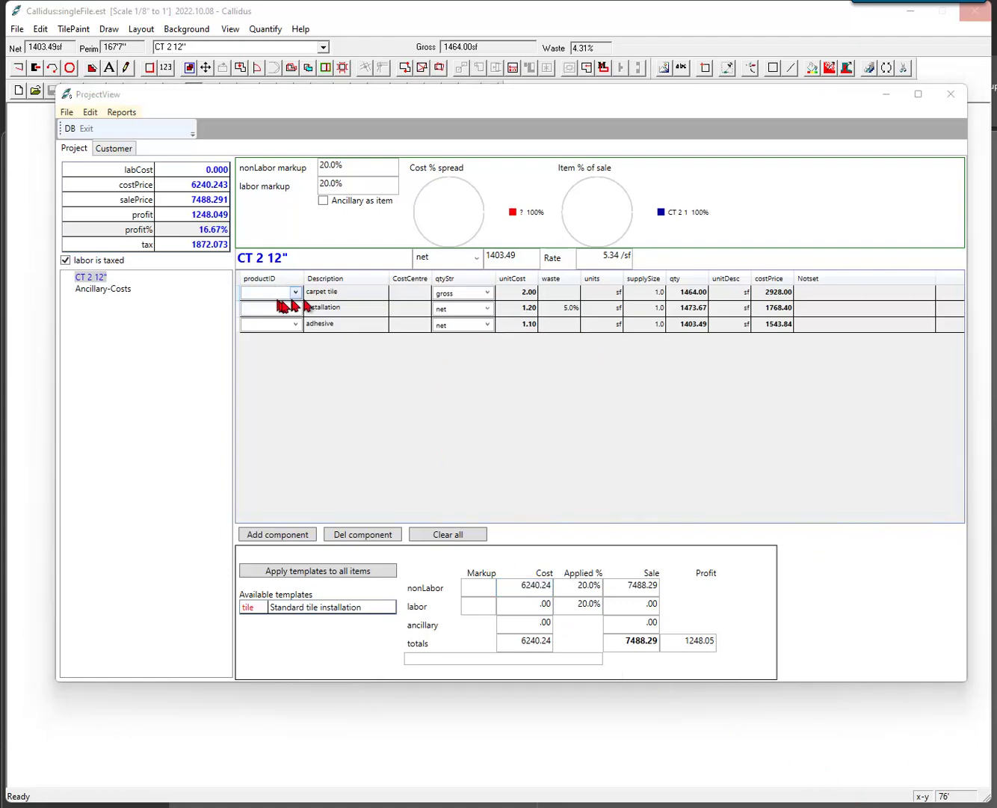
pyautogui.click(612, 293)
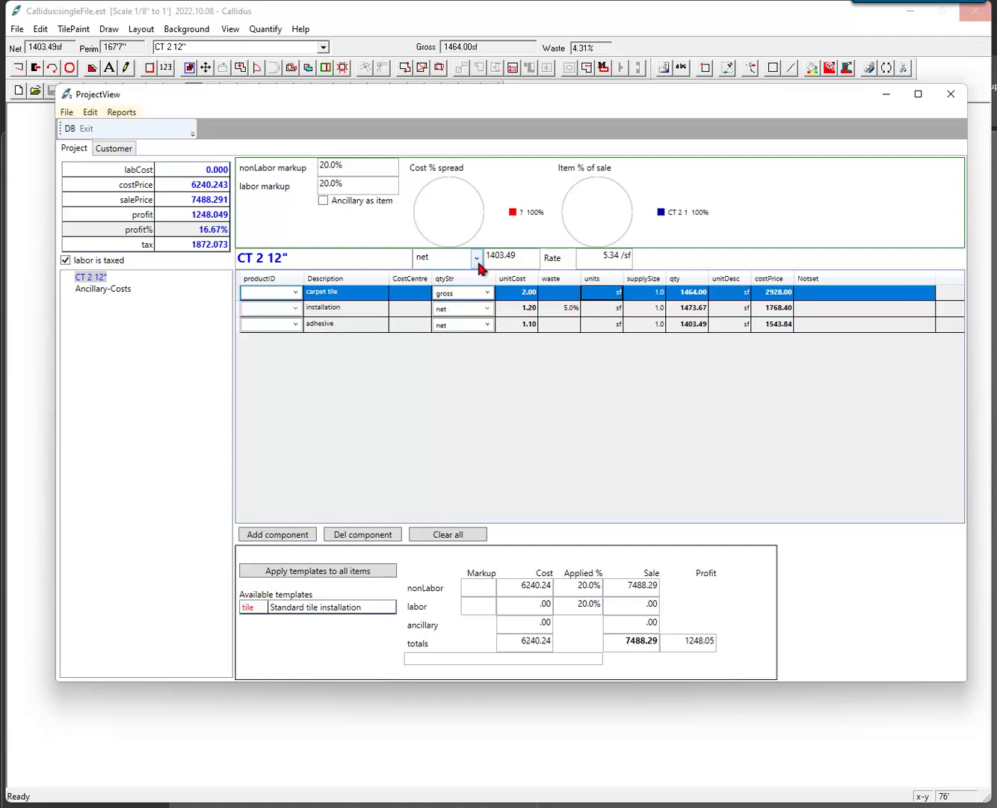
pyautogui.moveTo(315, 256); pyautogui.dragTo(234, 260)
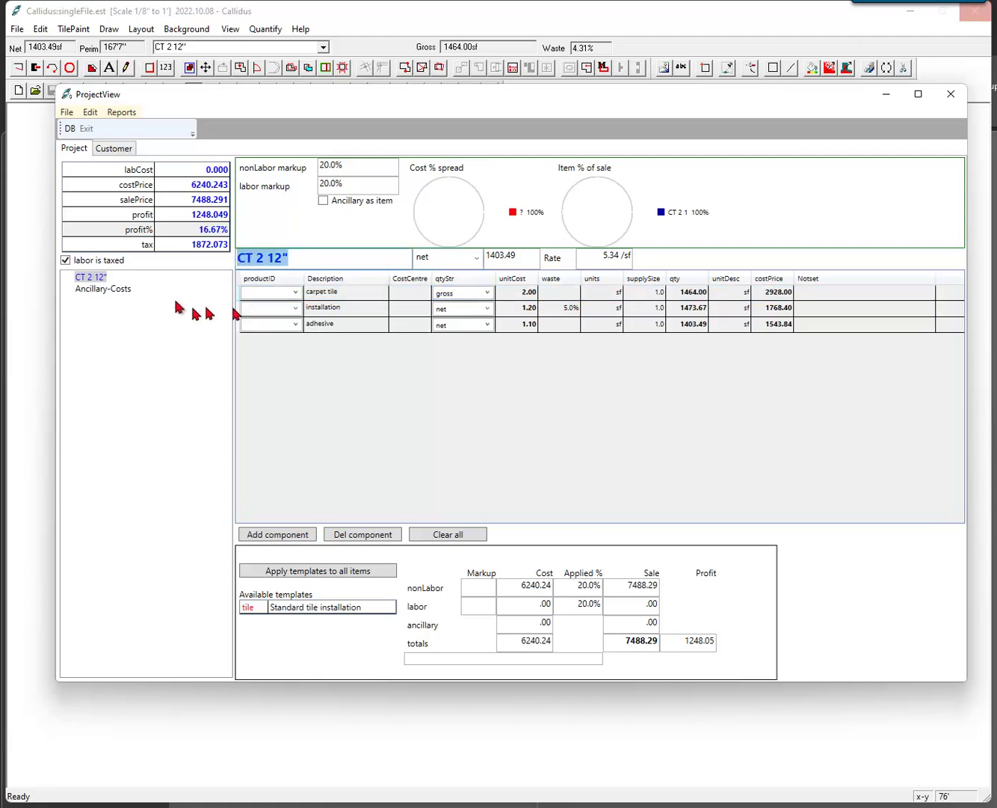
pyautogui.click(94, 284)
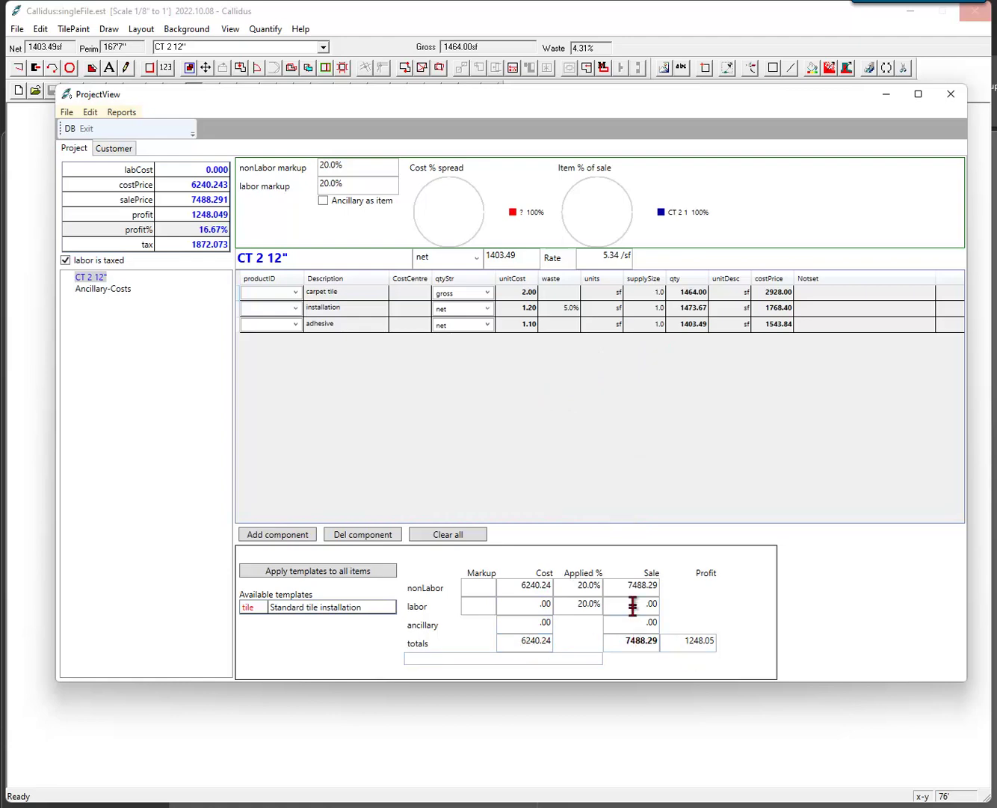
pyautogui.doubleClick(625, 639)
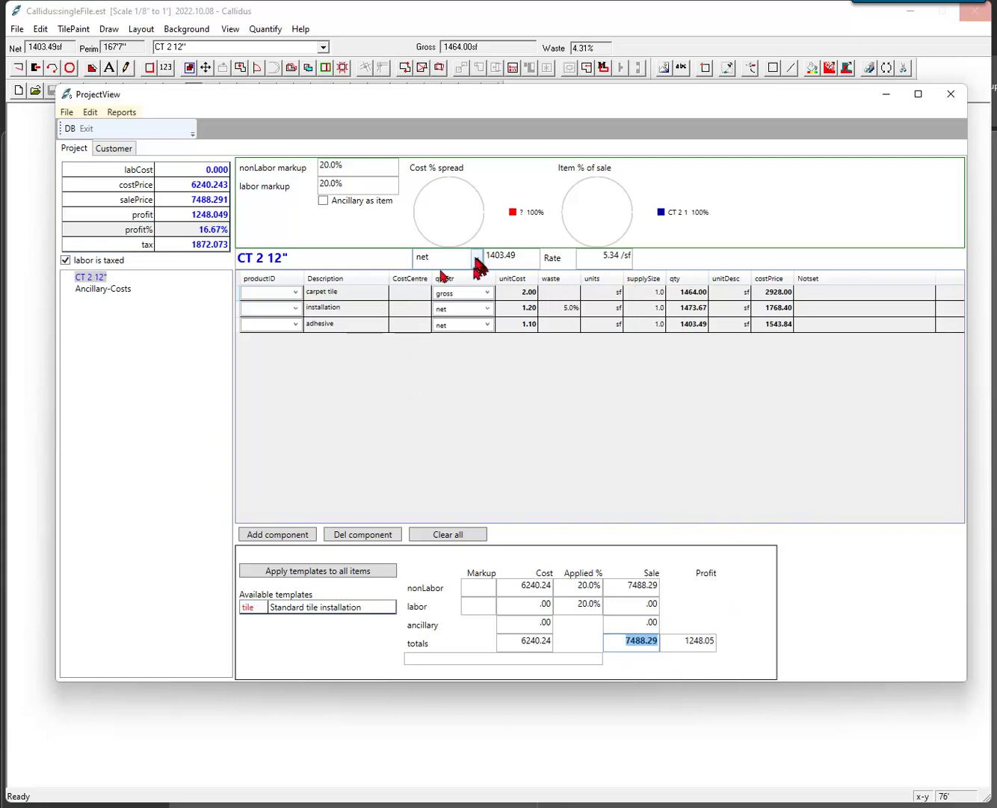
# Try gross as the CT 2 12" item's quantity basis to compare the sale rate per square foot, and return it to net.
pyautogui.moveTo(524, 258); pyautogui.dragTo(489, 256)
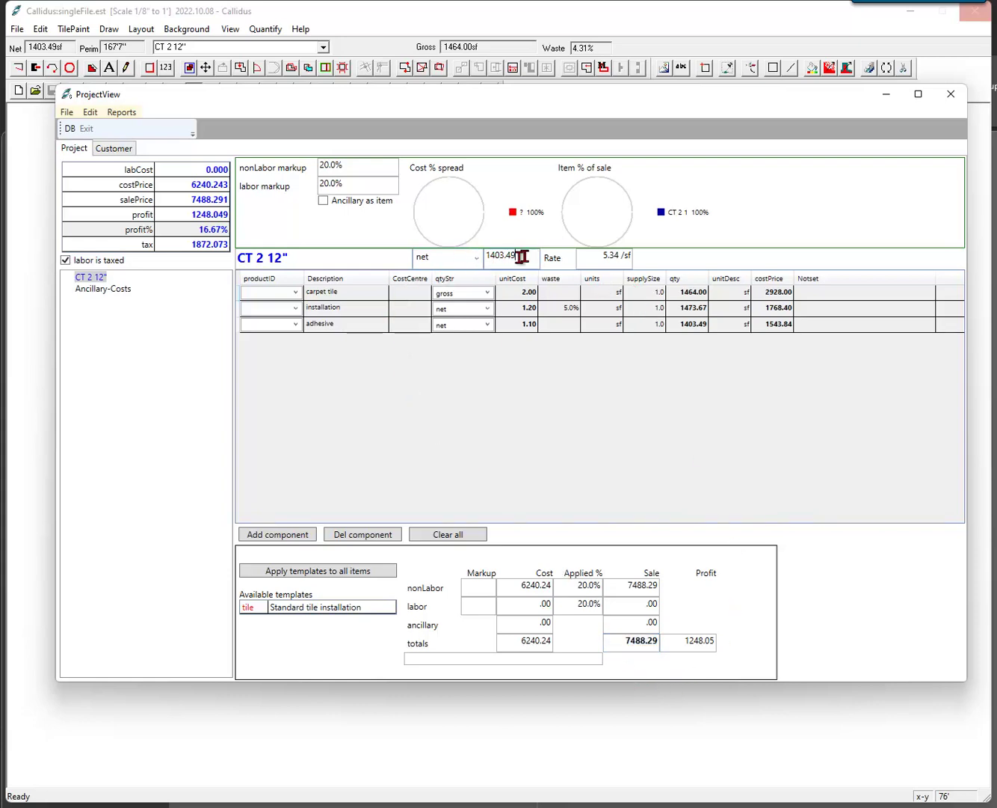
pyautogui.click(478, 261)
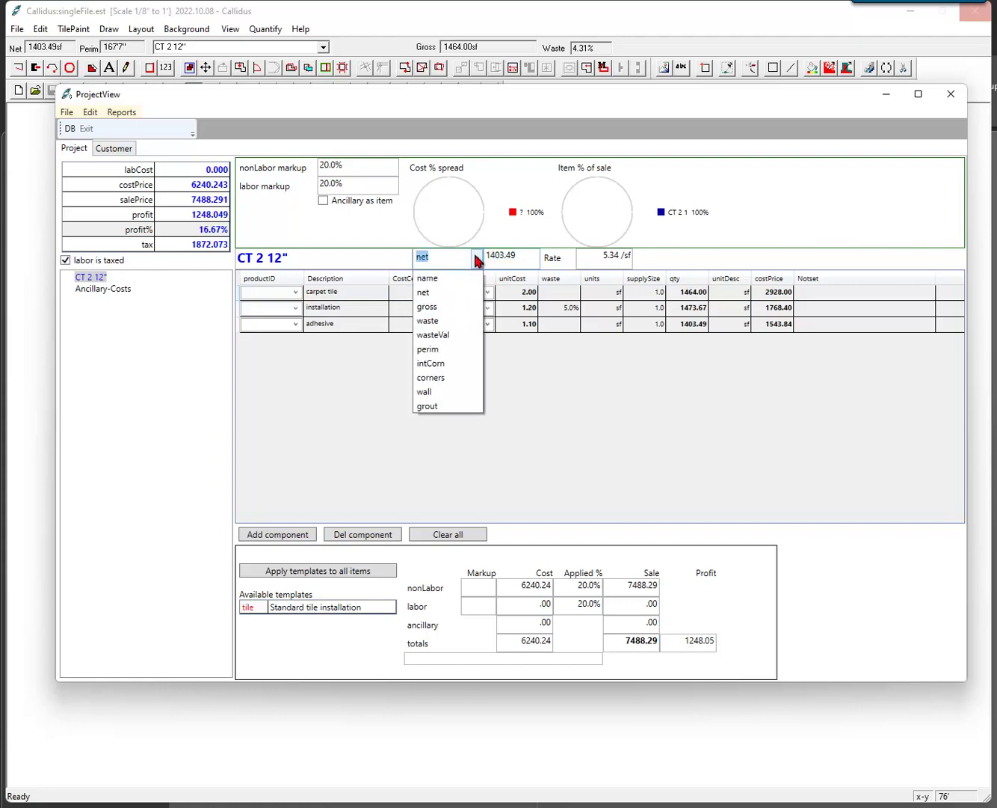
pyautogui.click(443, 307)
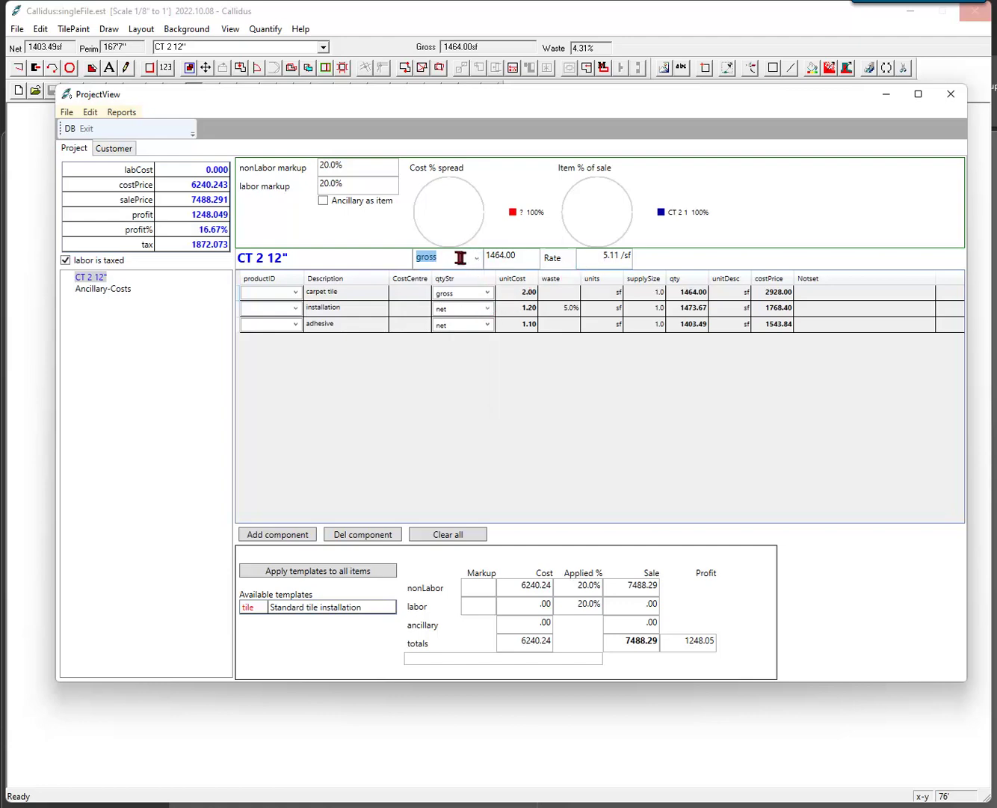
pyautogui.moveTo(588, 254); pyautogui.dragTo(688, 256)
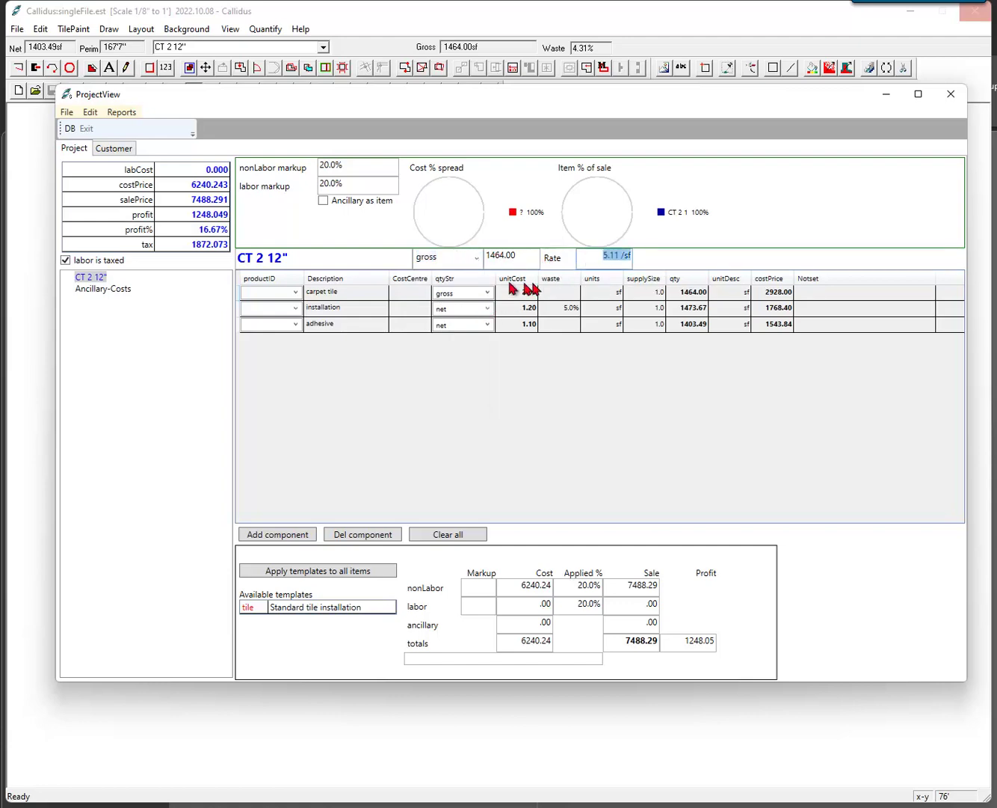
pyautogui.click(471, 259)
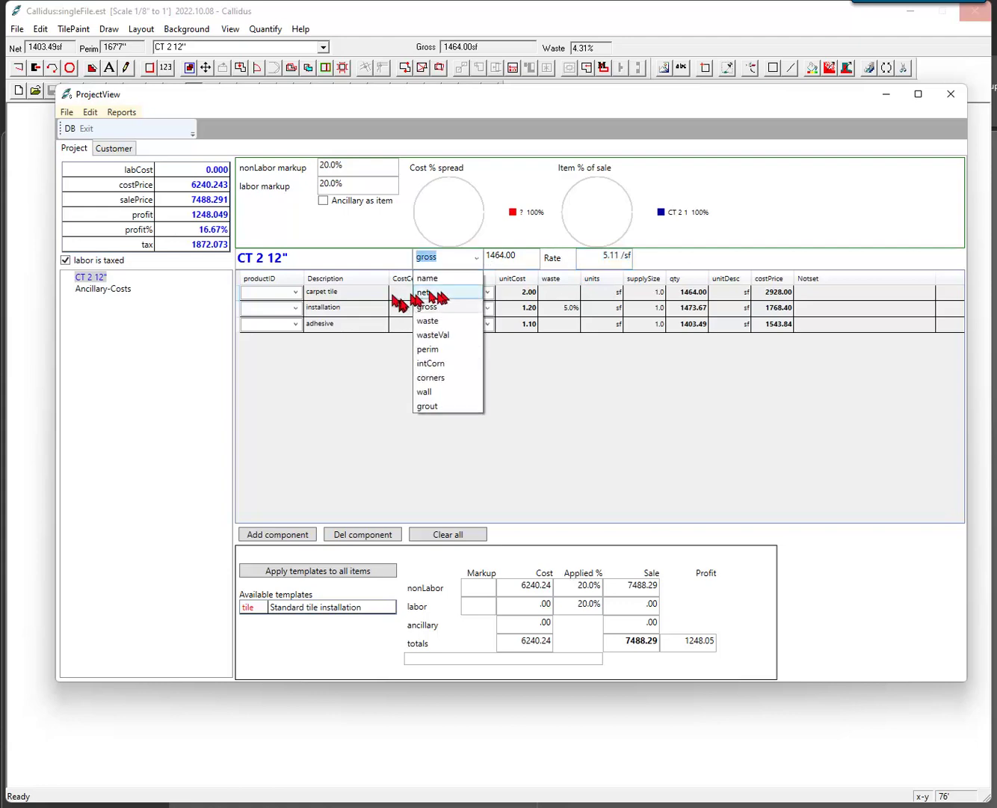
pyautogui.click(447, 292)
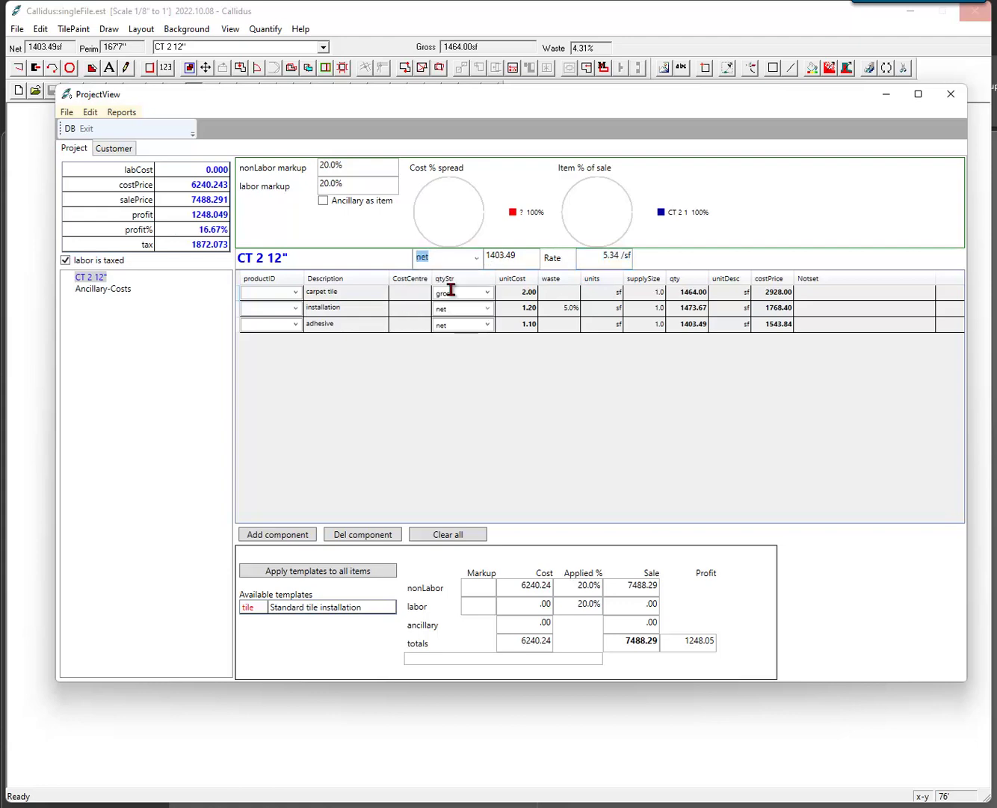
pyautogui.click(601, 258)
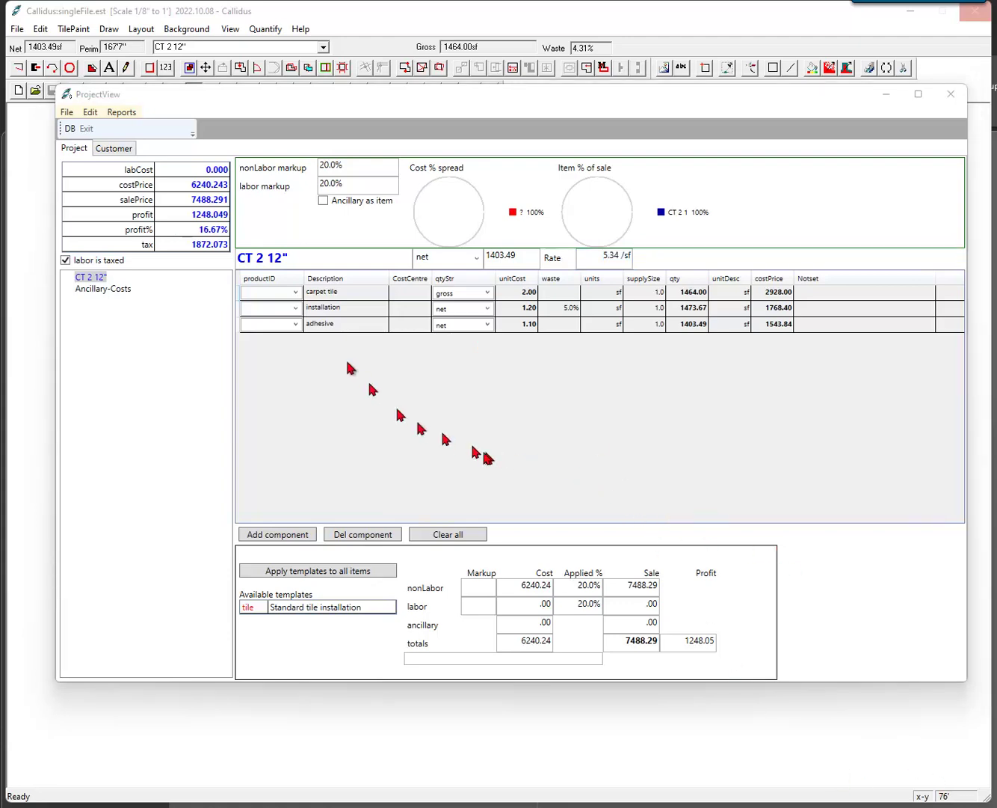
# Assign the installation component to the cost centre "Lab".
pyautogui.click(410, 299)
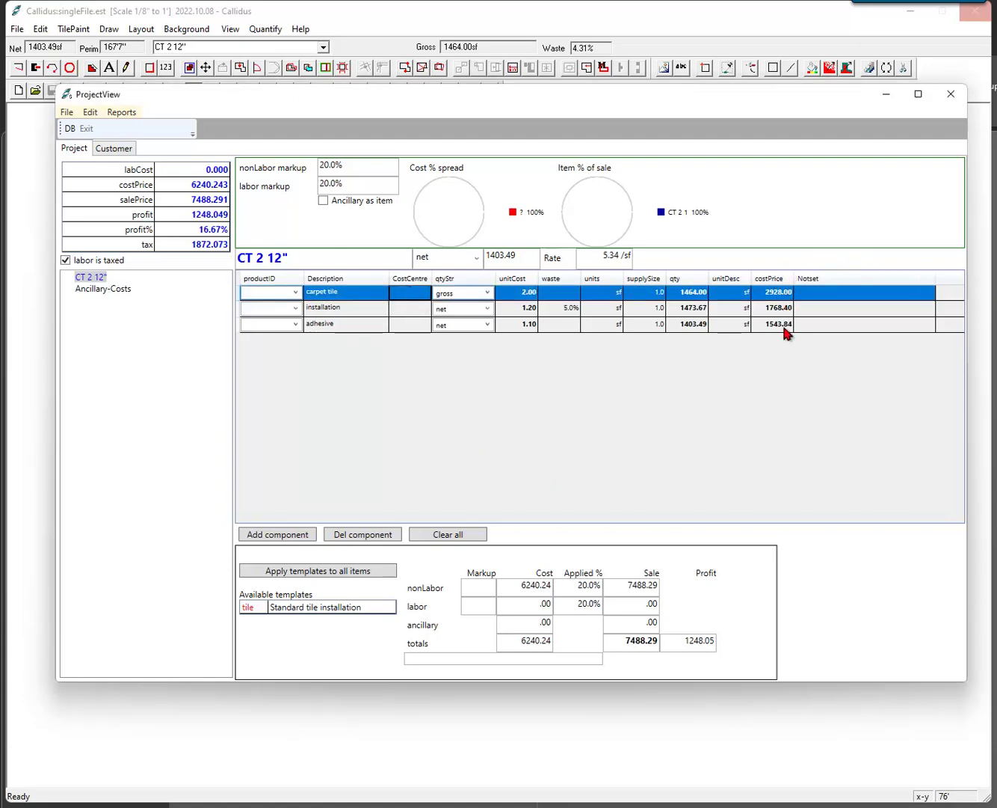
pyautogui.click(407, 307)
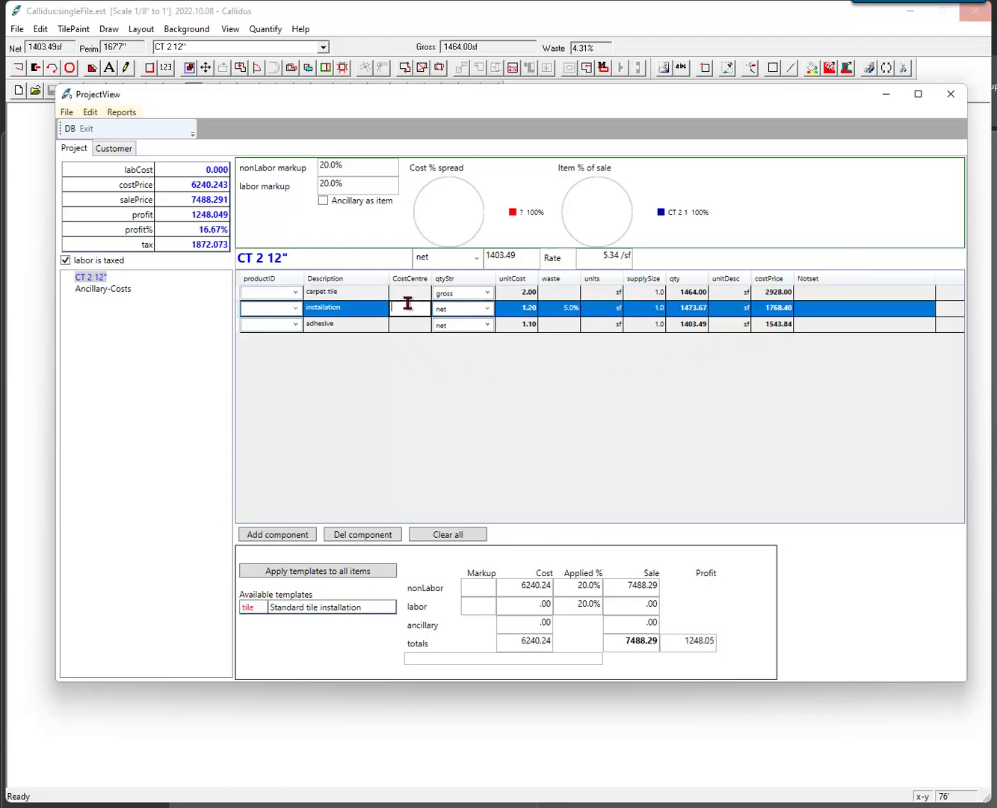
pyautogui.write('Lab')
pyautogui.click(410, 325)
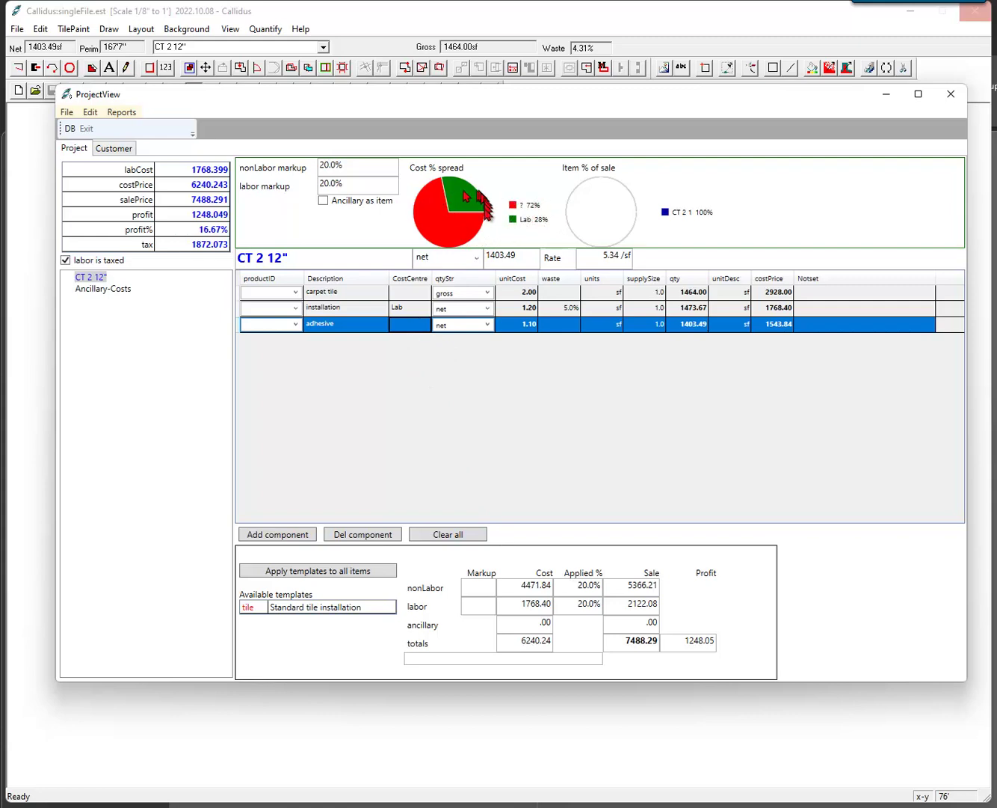
# Set the cost centre to "prod" for the carpet tile component and "access" for the adhesive component.
pyautogui.click(408, 292)
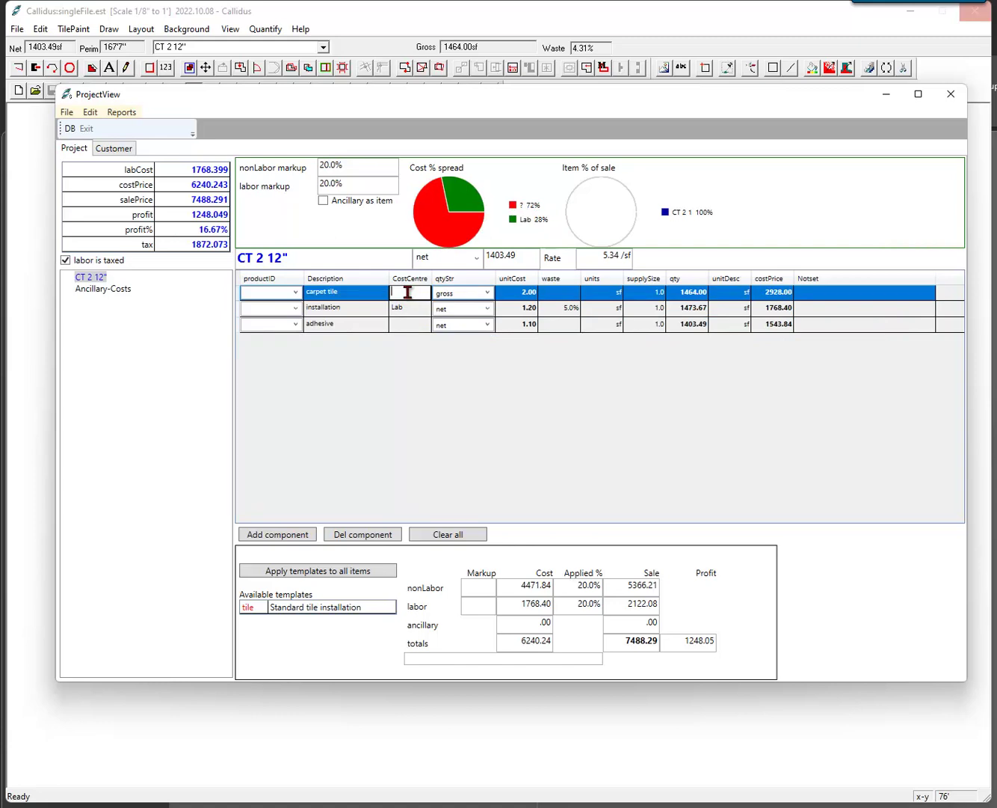
pyautogui.write('prod')
pyautogui.press('Return')
pyautogui.click(403, 324)
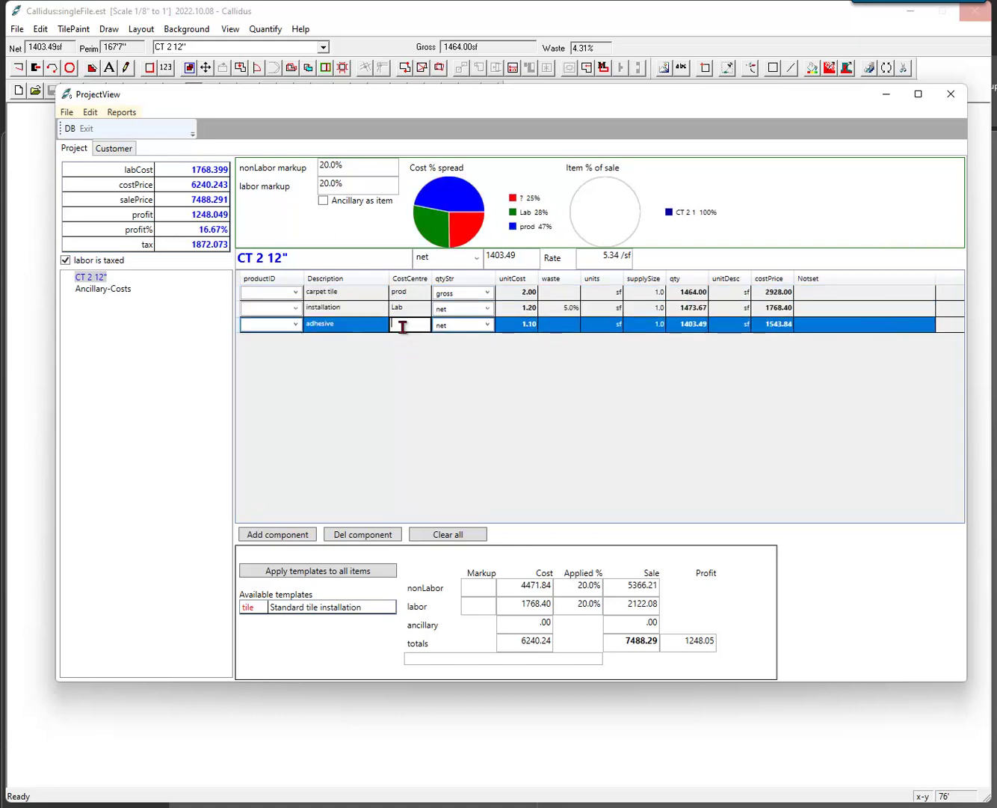
pyautogui.write('access')
pyautogui.press('Return')
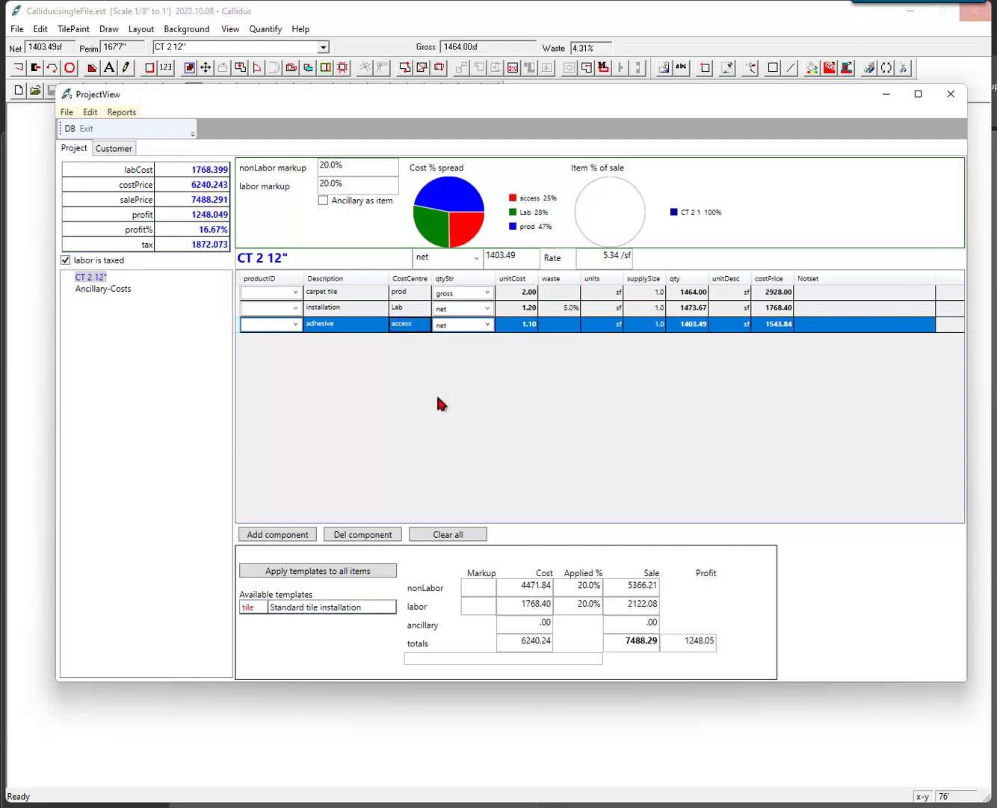